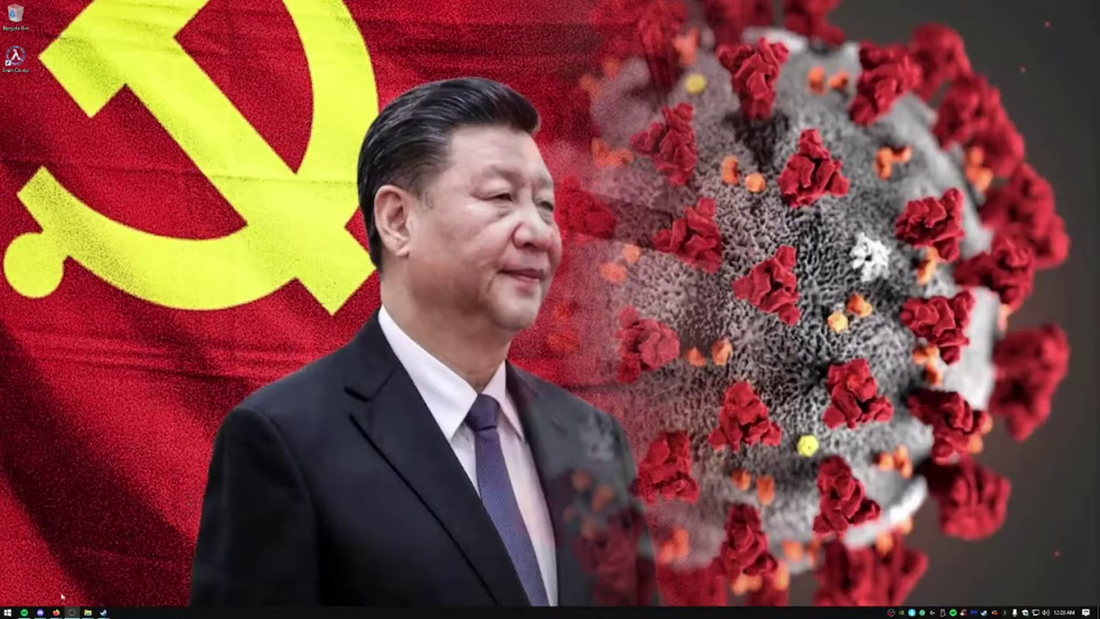
Step: Close the Chinese news article window, plus the Hacker Typer and JPEG image tabs in the window containing GameBanana
mouse_move(56, 613)
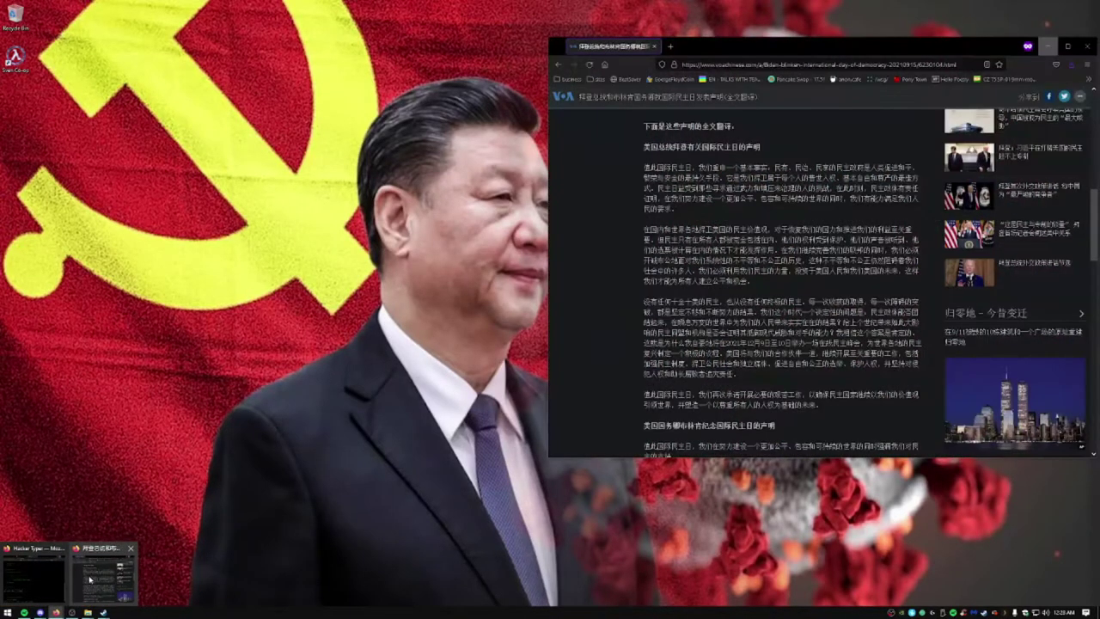
click(90, 580)
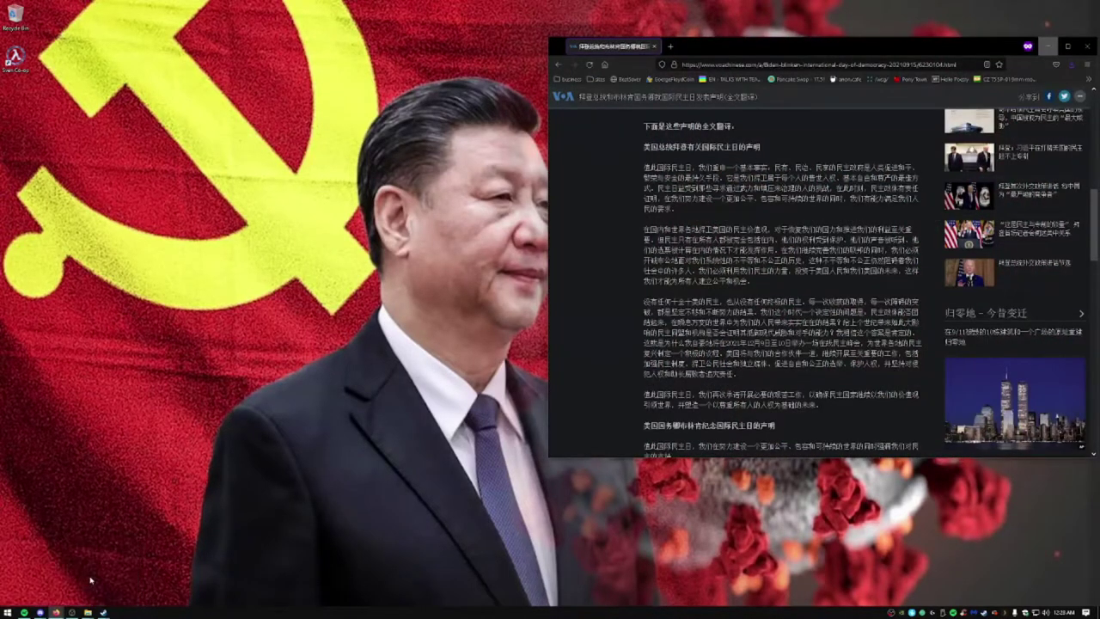
click(1086, 52)
click(56, 612)
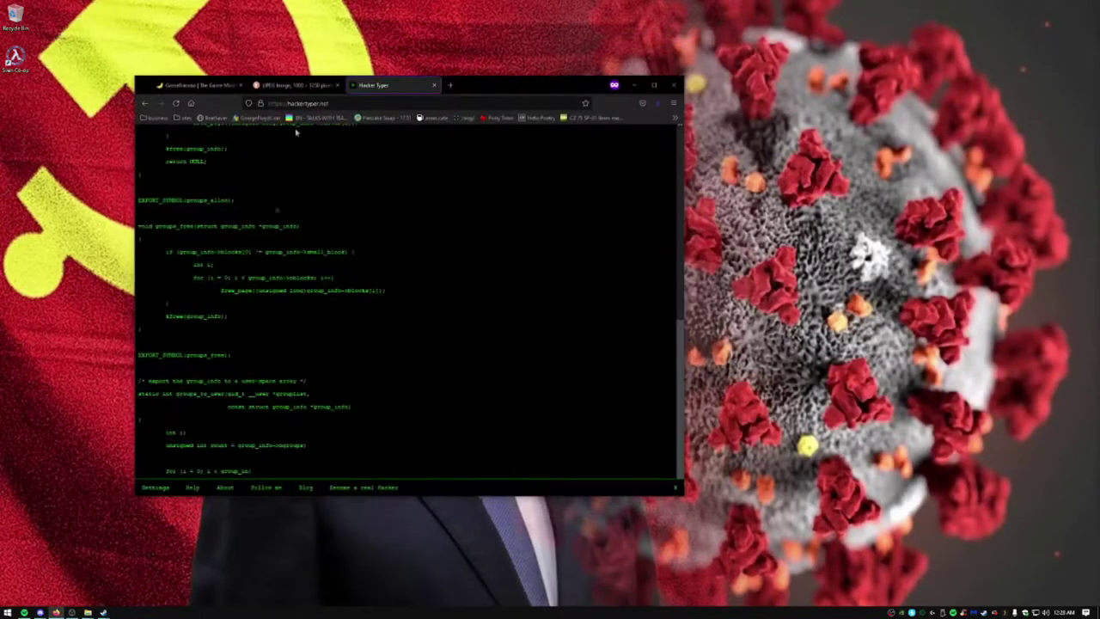
click(435, 85)
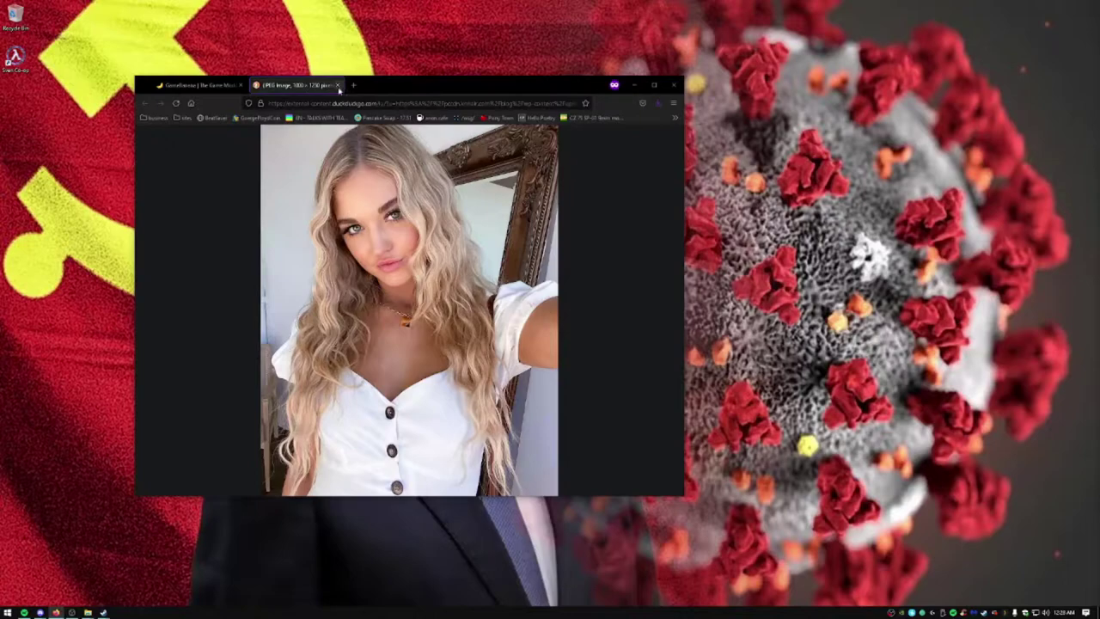
click(338, 86)
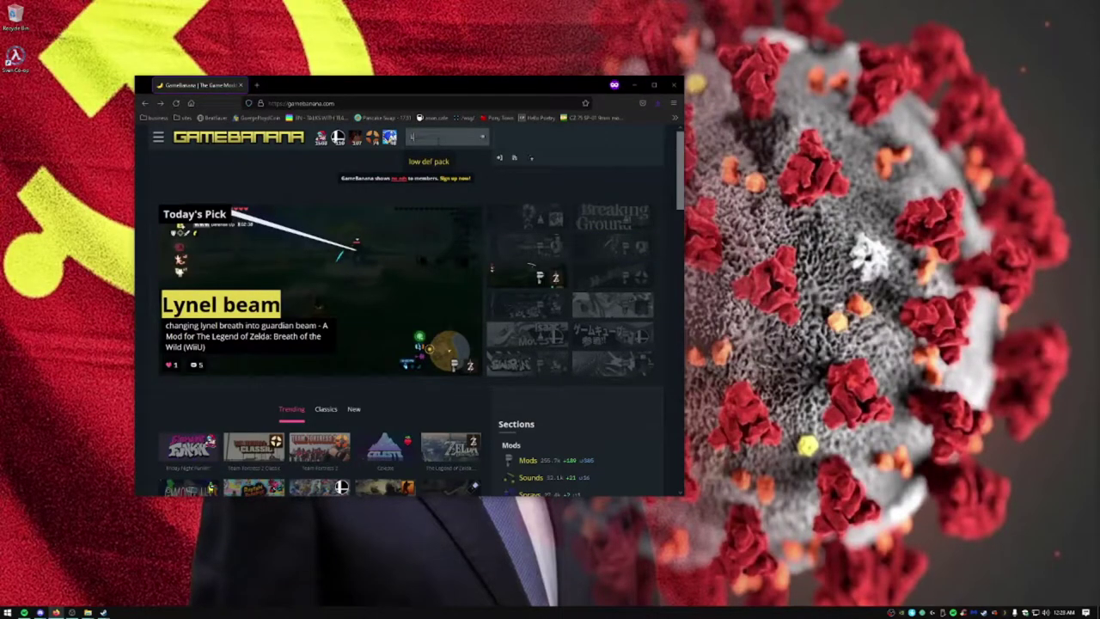
Step: Search GameBanana for "low def pack" and open the Sven Co-op mod "low def classic pack +alpha hl pack"
text(ow def)
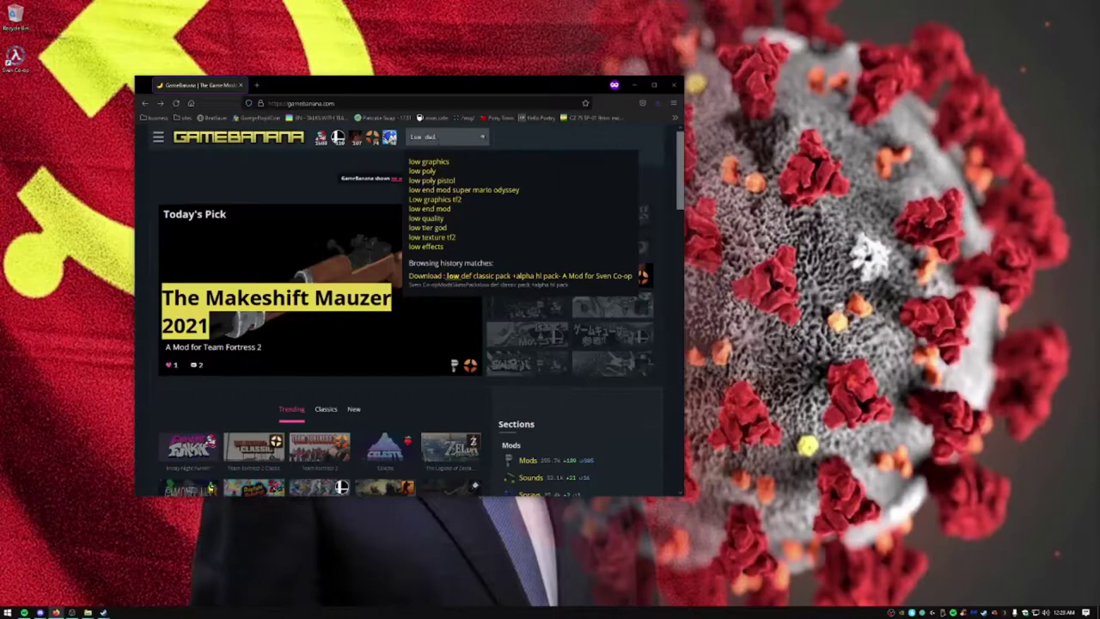
text( pack)
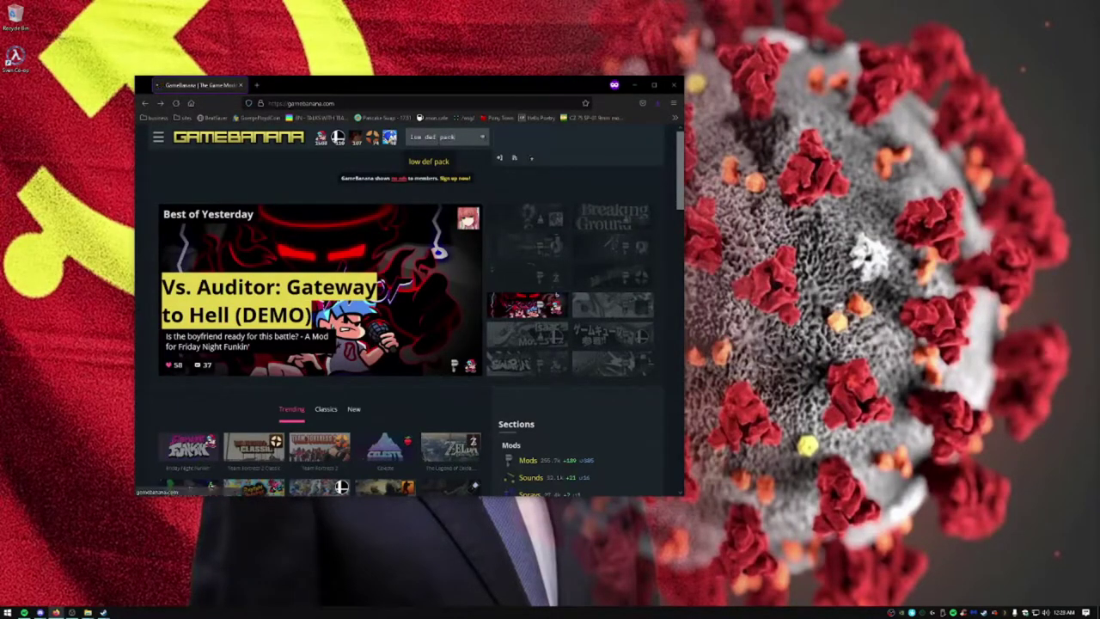
key(Return)
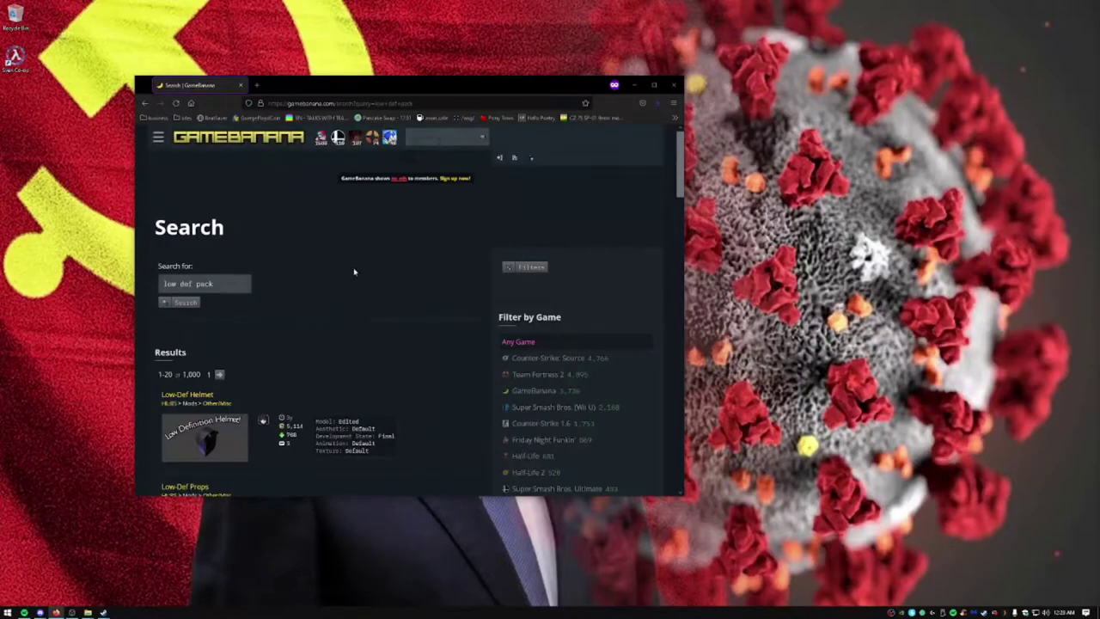
scroll(408, 359, down, 5)
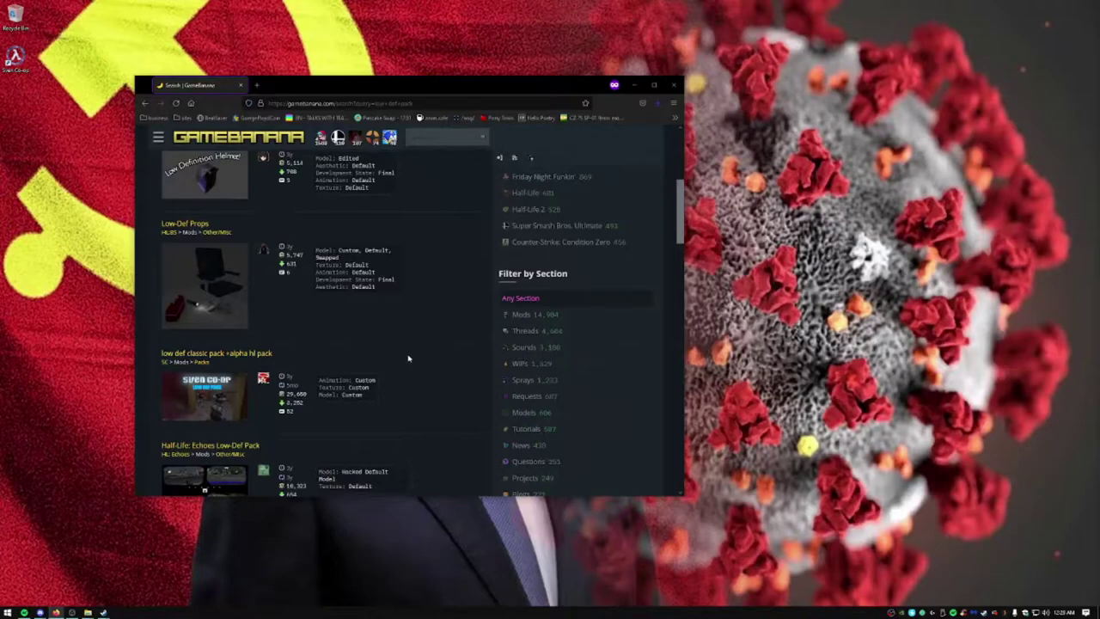
click(238, 355)
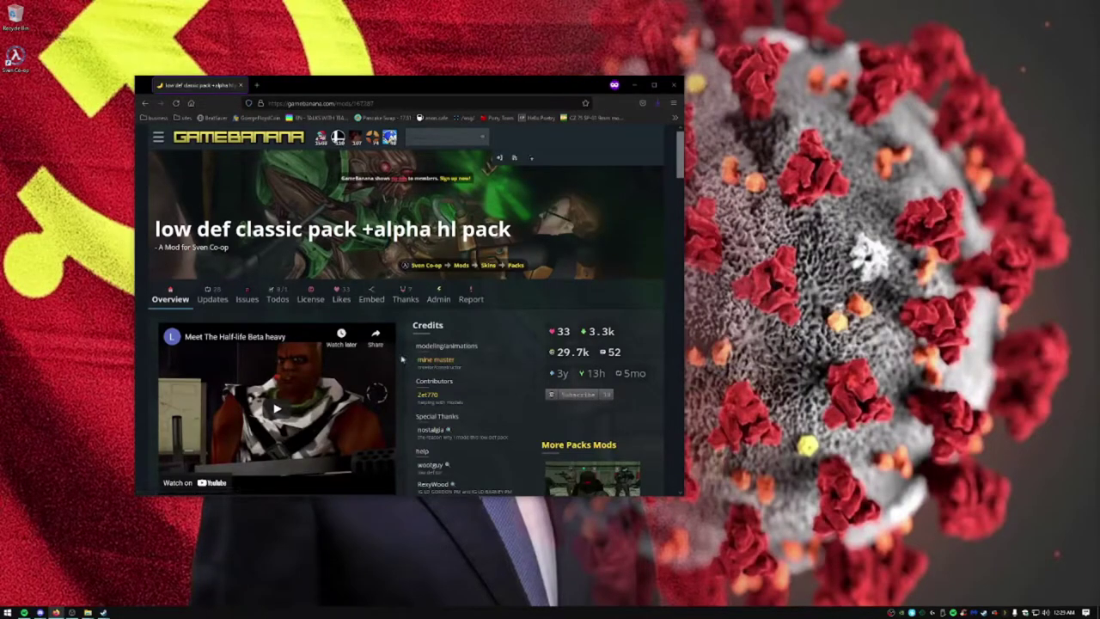
Step: Download svencoop_low_def_pack2_30022.rar from the mod's files and save it to disk
scroll(401, 360, down, 2)
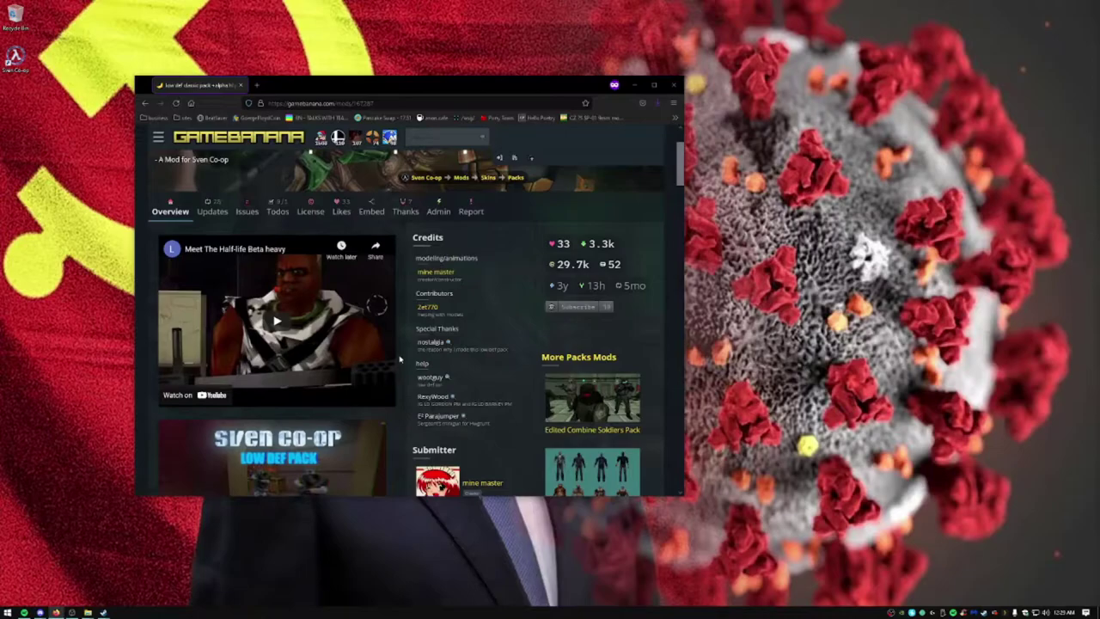
scroll(400, 359, down, 6)
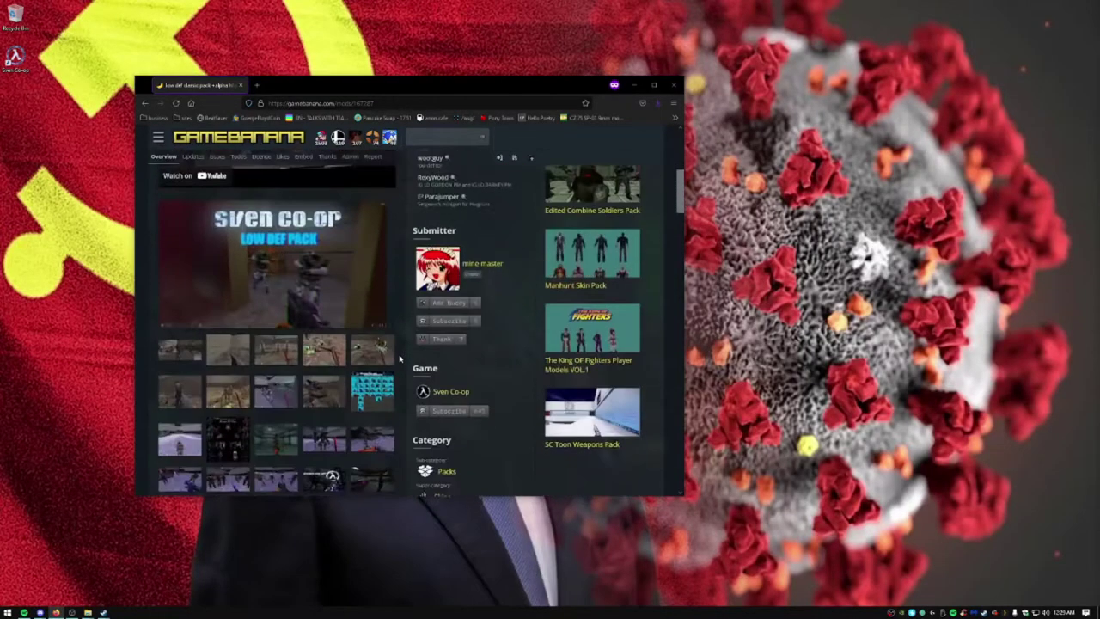
scroll(400, 359, down, 8)
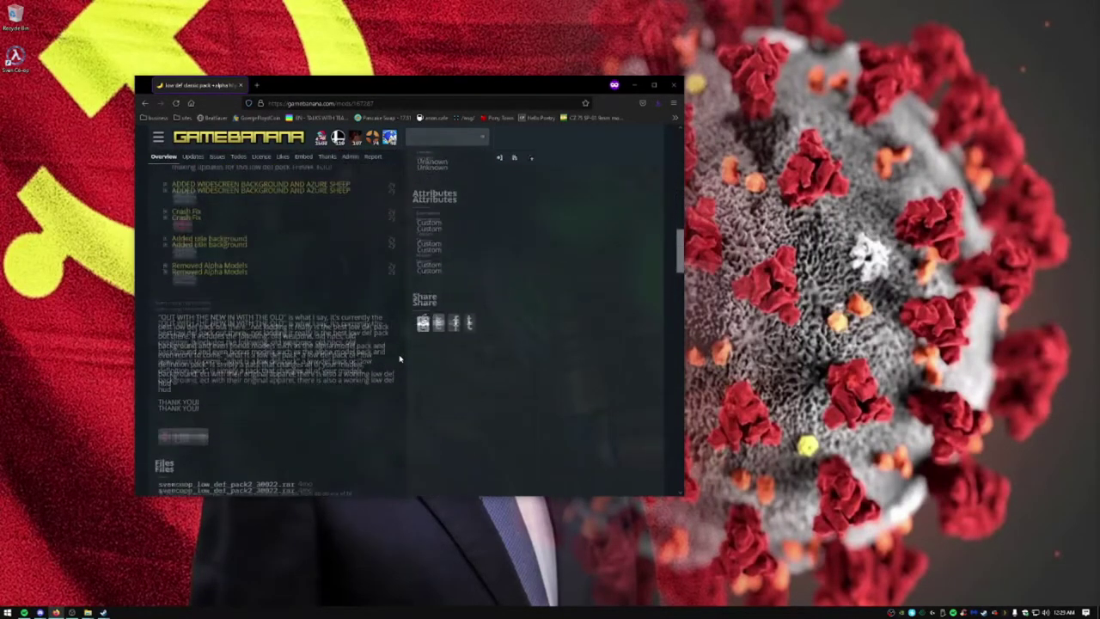
scroll(400, 359, down, 2)
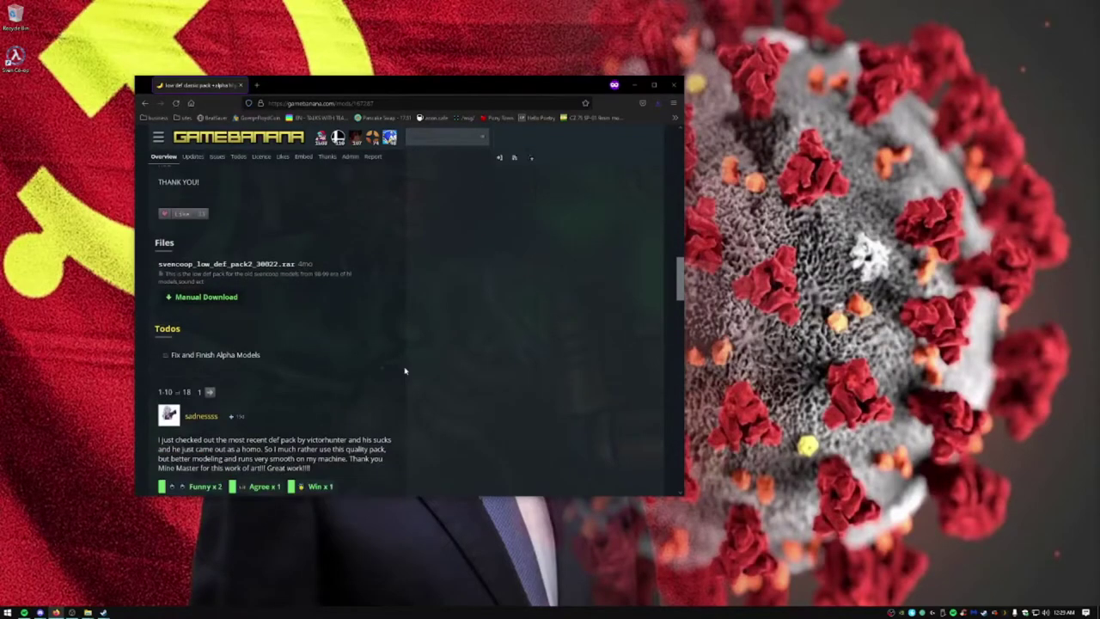
click(208, 298)
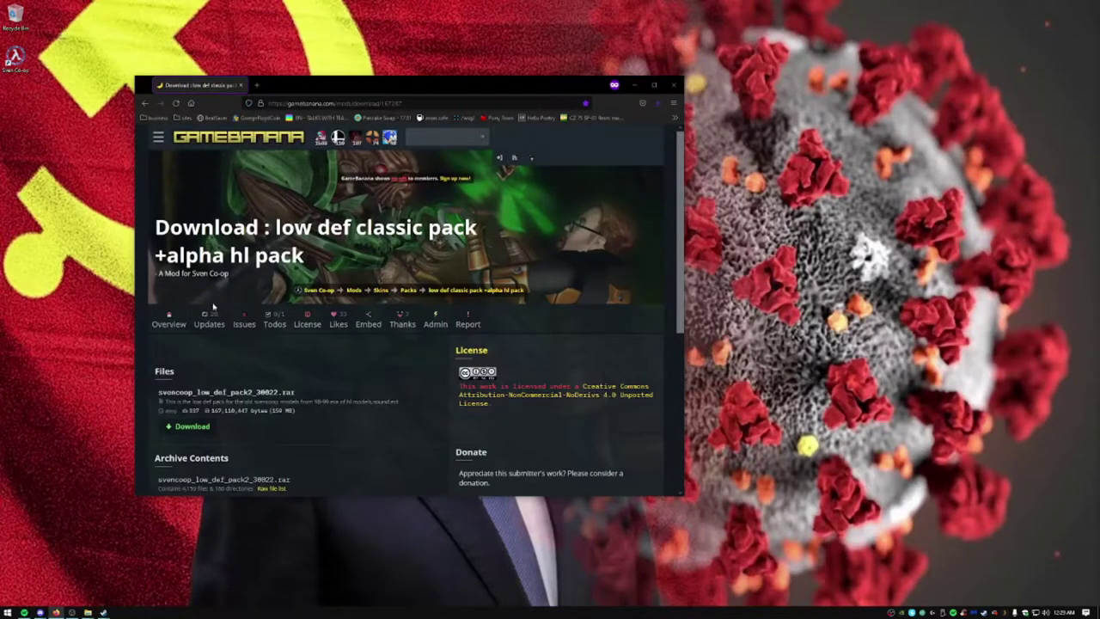
click(201, 428)
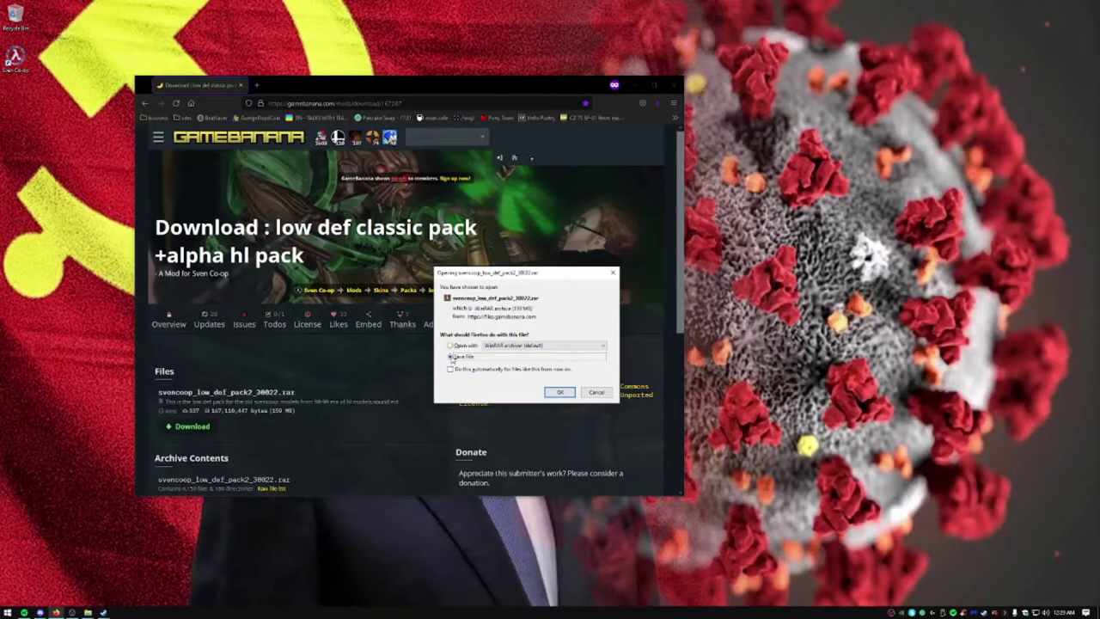
click(559, 393)
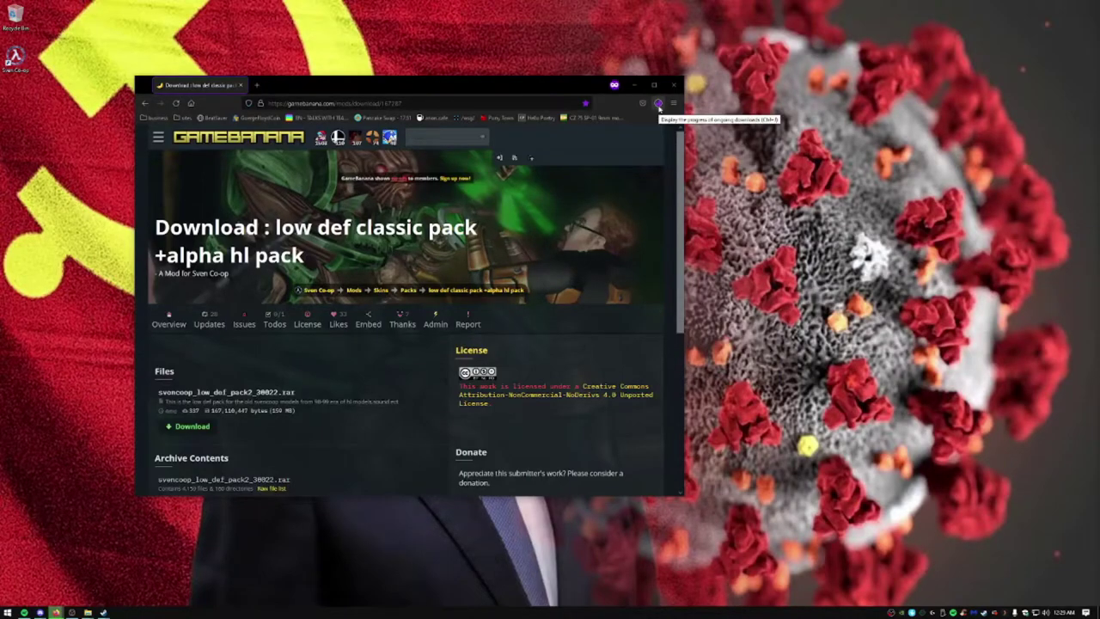
Step: Show the newly downloaded archive in its folder and extract it to svencoop_low_def_pack2_30022(1)
click(659, 103)
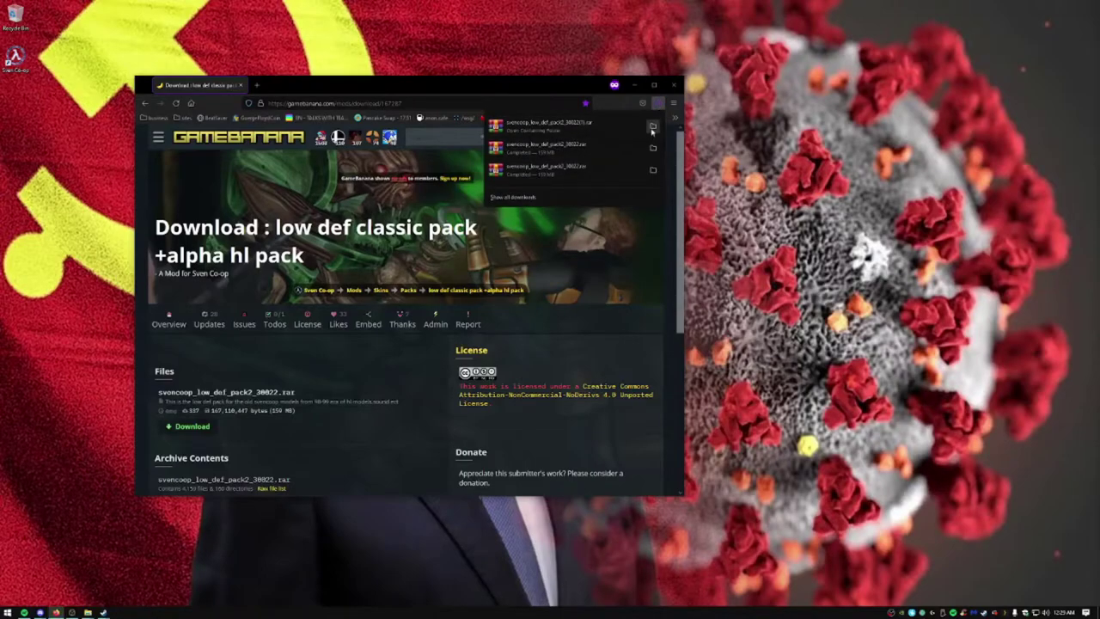
click(652, 127)
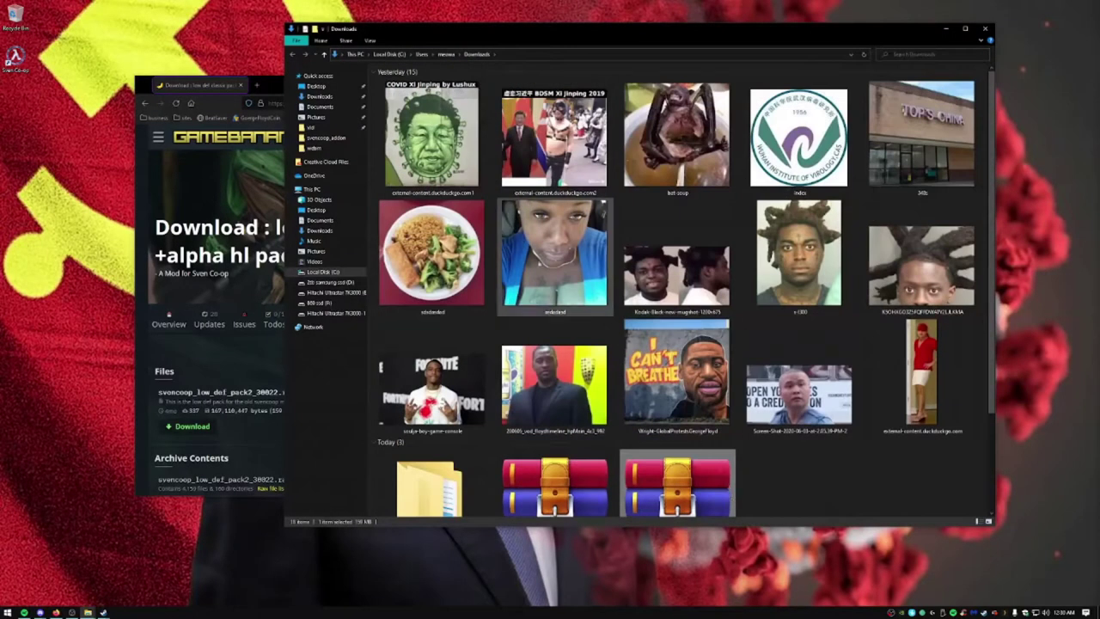
scroll(598, 460, down, 1)
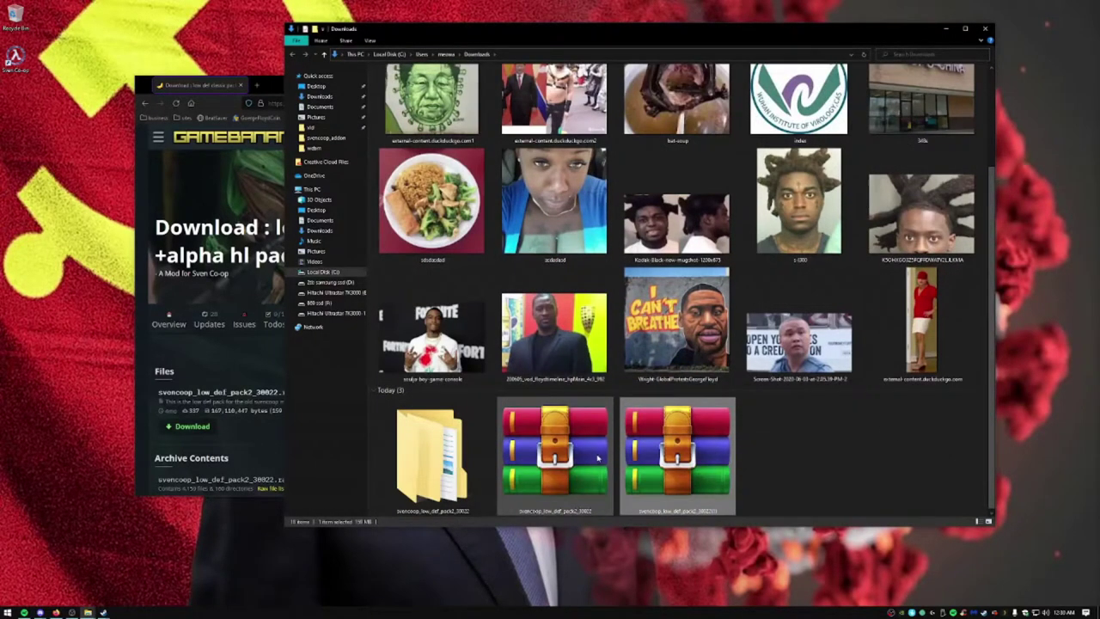
click(766, 474)
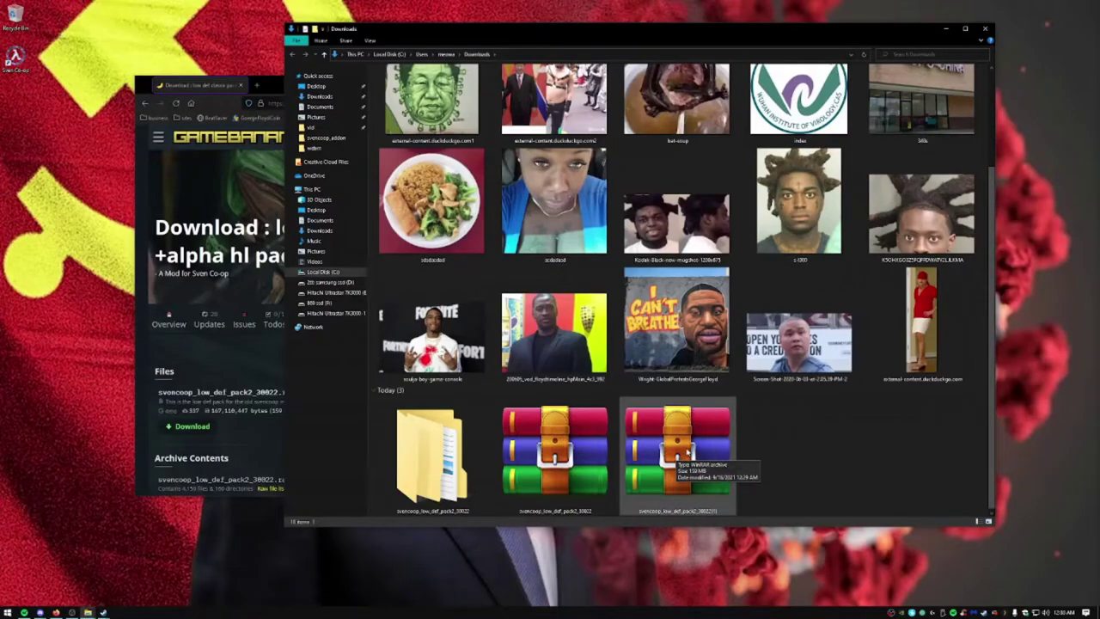
right_click(686, 450)
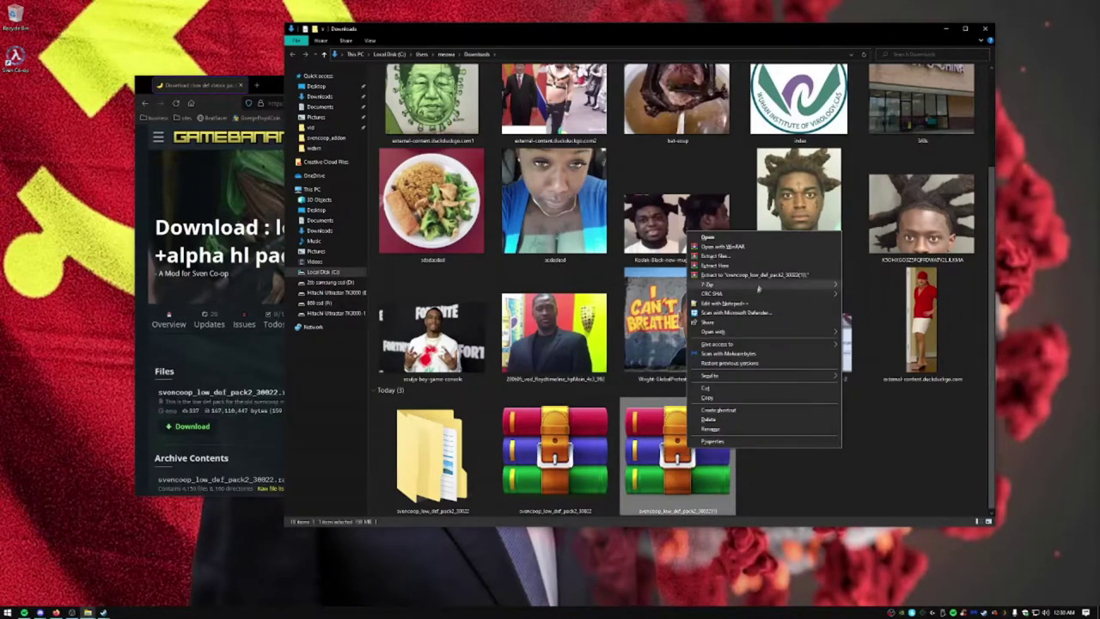
click(761, 275)
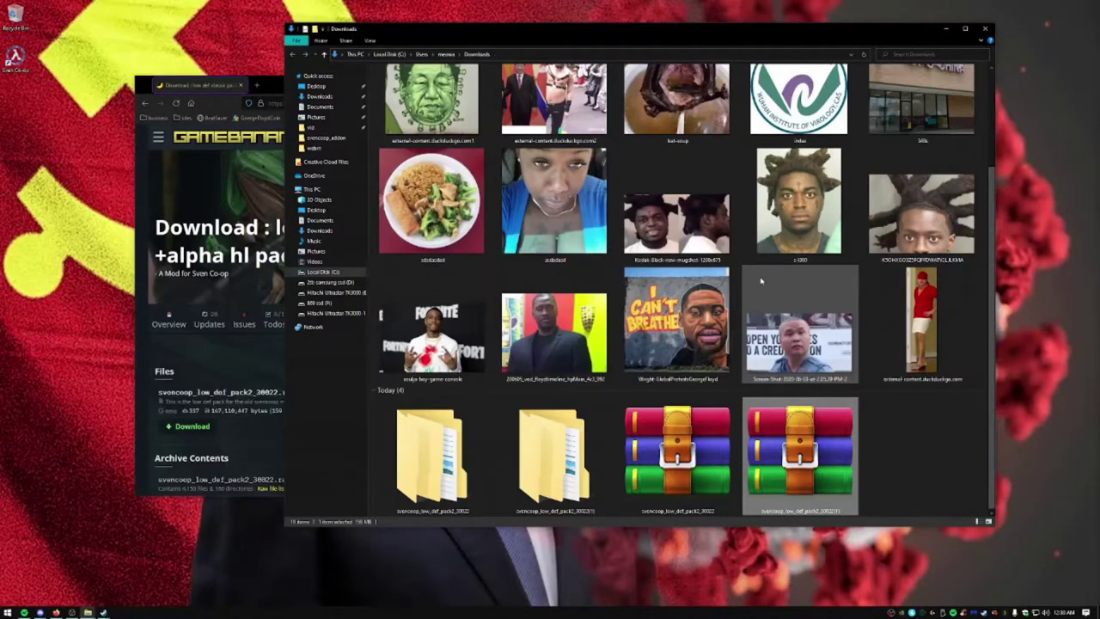
click(903, 449)
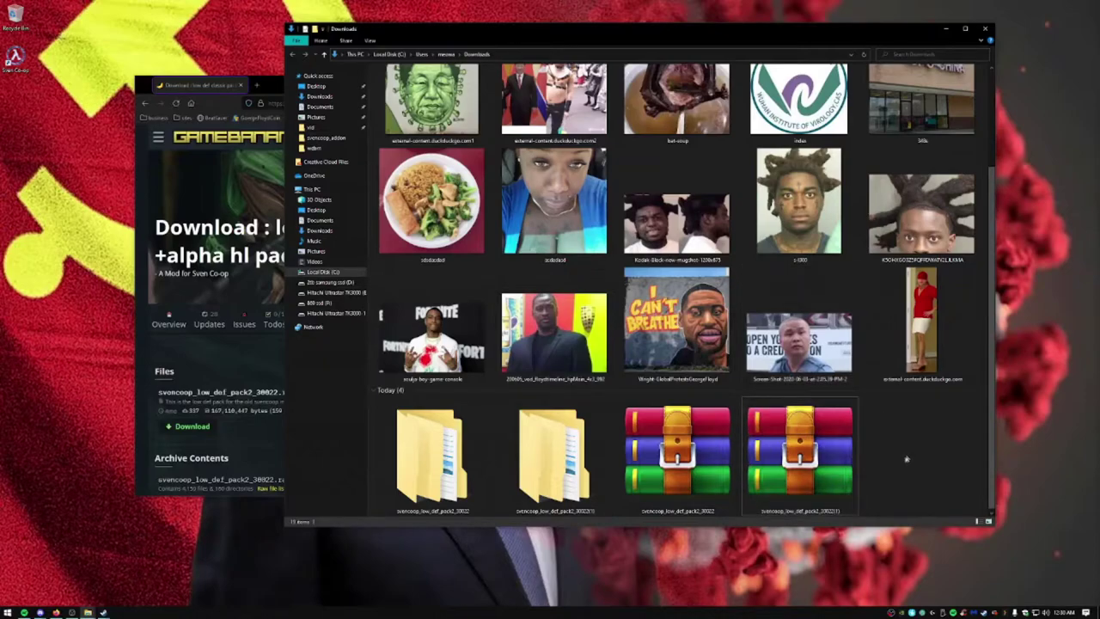
Step: Copy all four folders inside svencoop_low_def_pack2_30022 > SvenCoop_low_def_pack2 > Sven Co-op
double_click(441, 445)
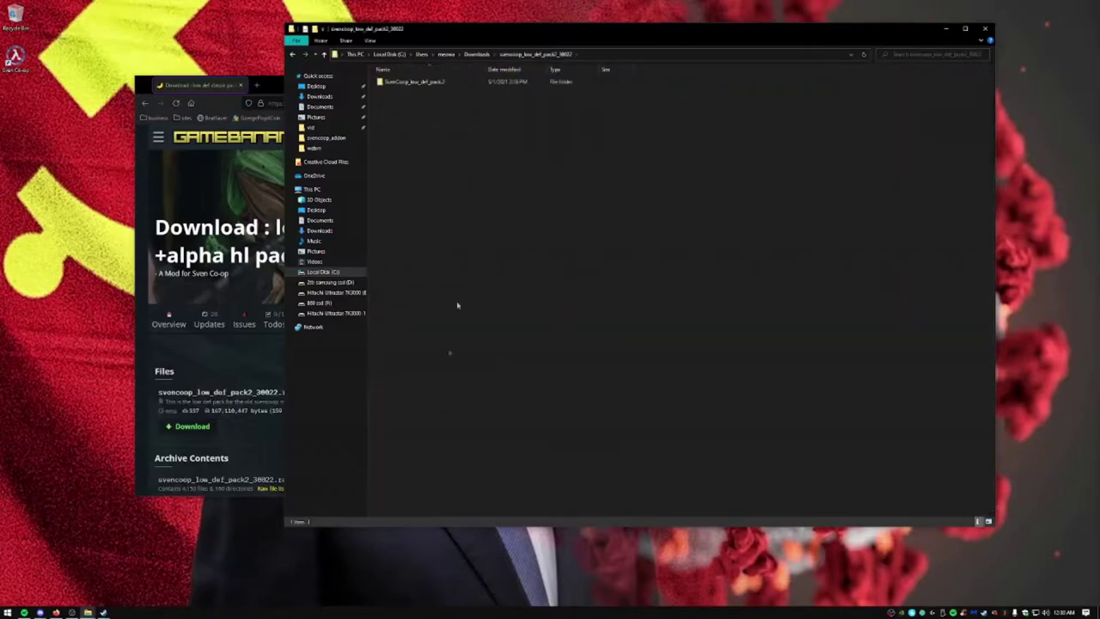
double_click(419, 82)
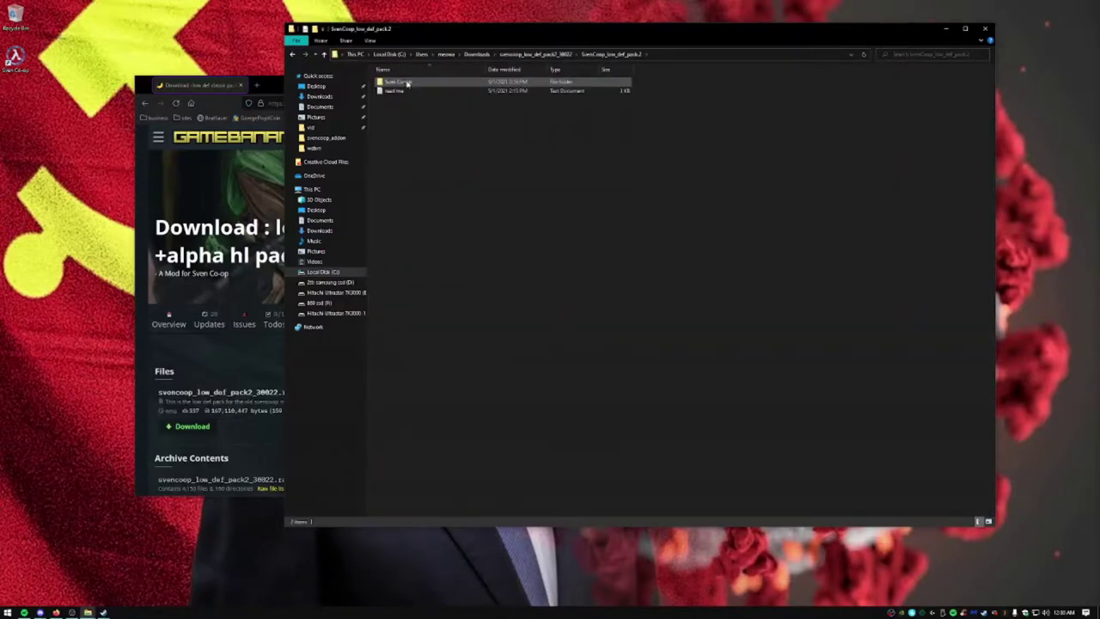
double_click(410, 86)
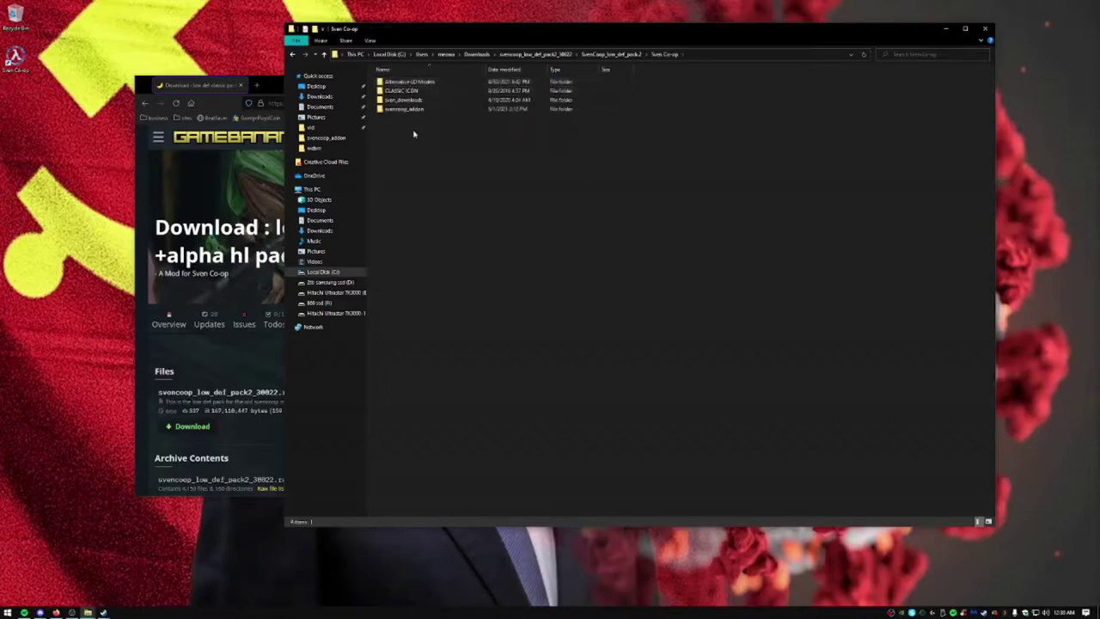
drag(413, 133, 401, 82)
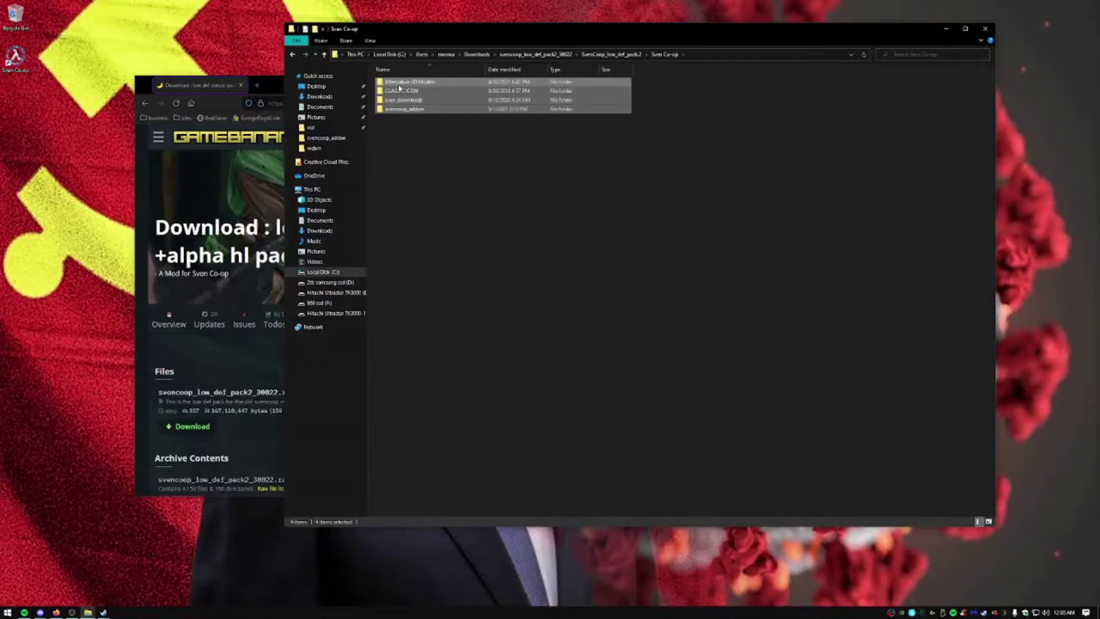
right_click(400, 87)
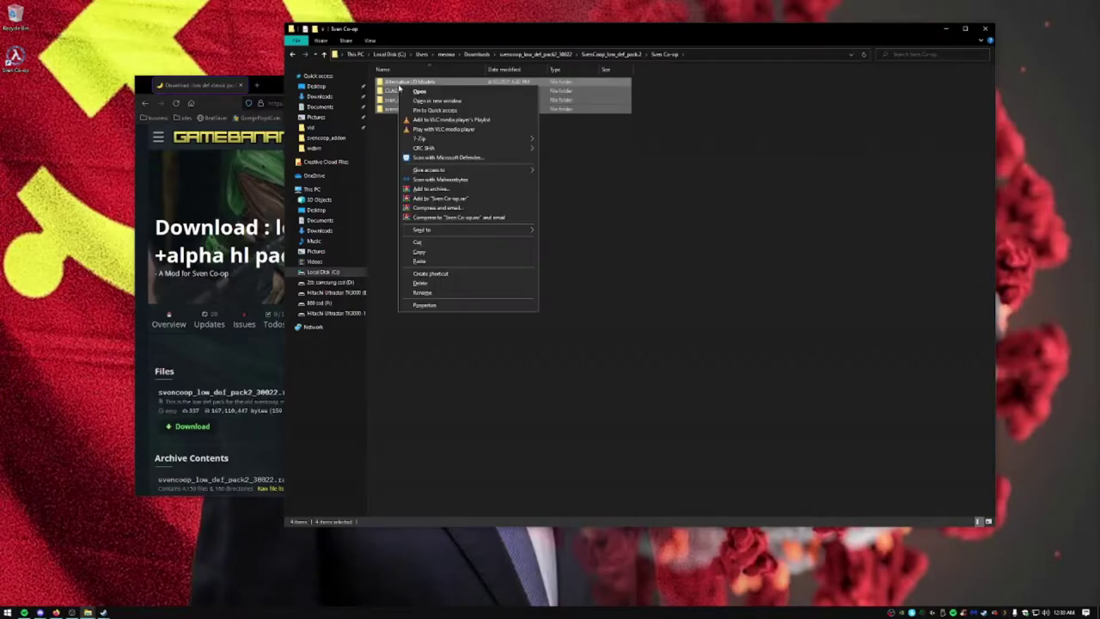
click(422, 252)
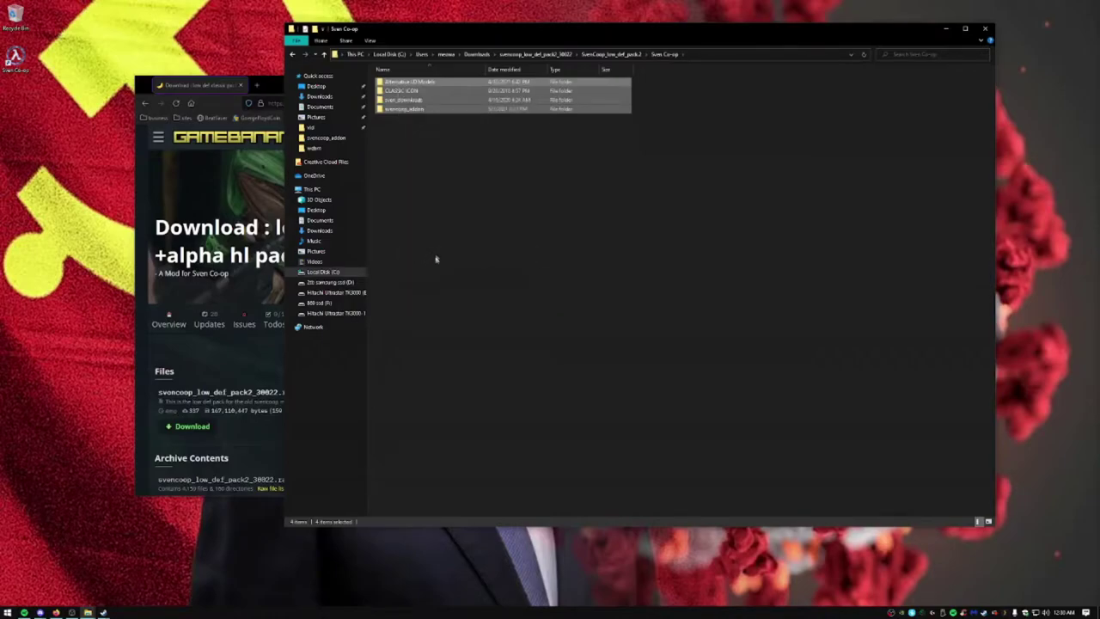
click(436, 260)
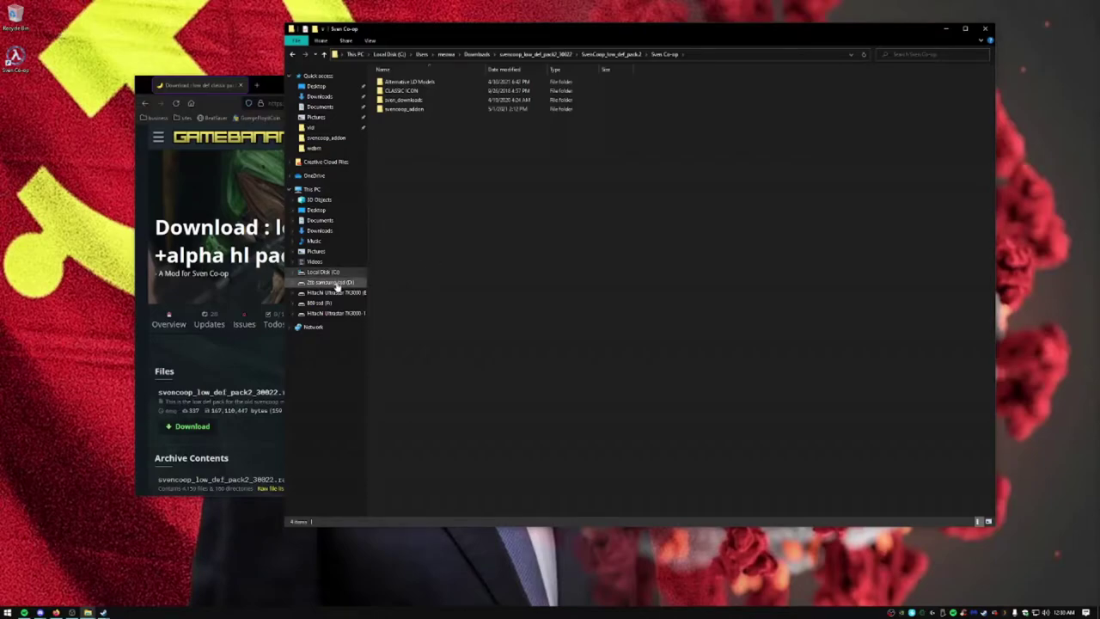
Step: Open the game's install folder at drive D: > steam > steamapps > common > Sven Co-op
click(338, 284)
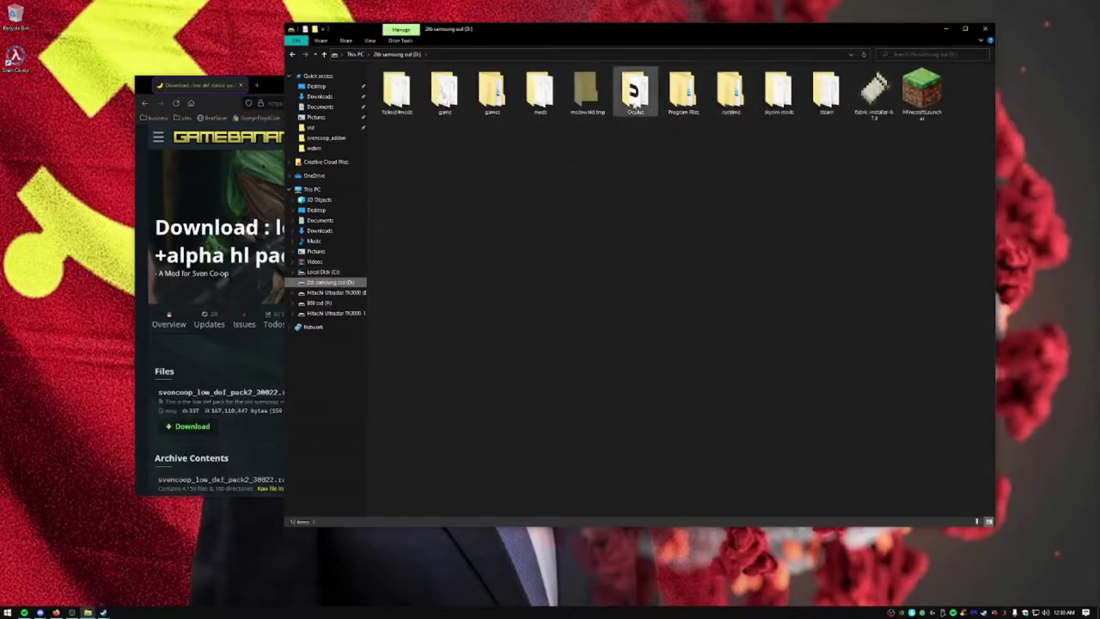
double_click(825, 94)
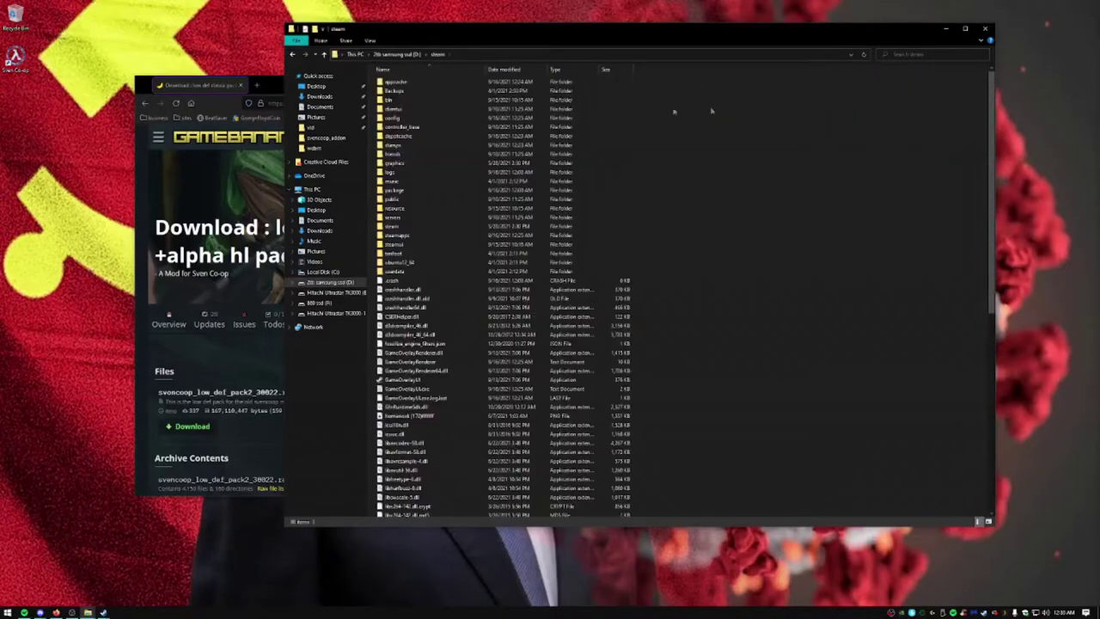
double_click(395, 237)
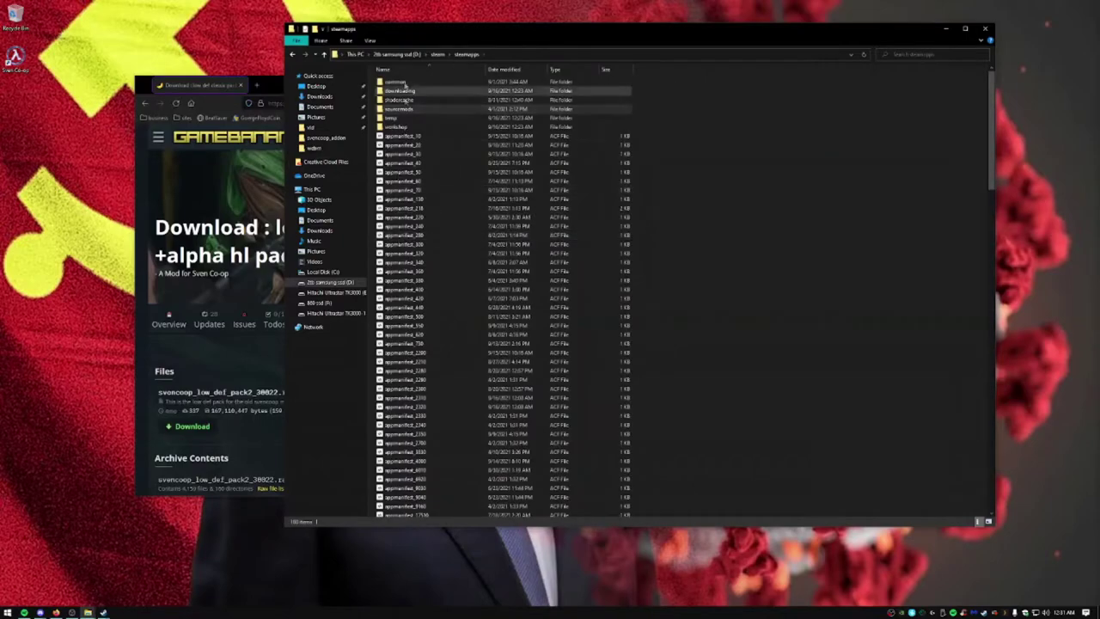
double_click(396, 83)
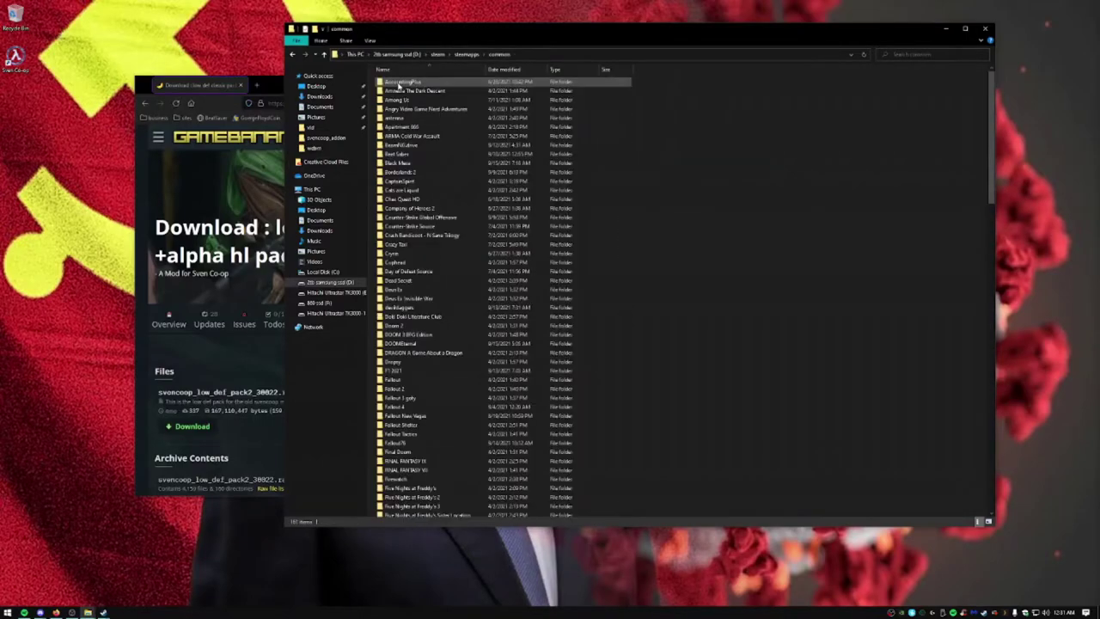
scroll(437, 351, down, 20)
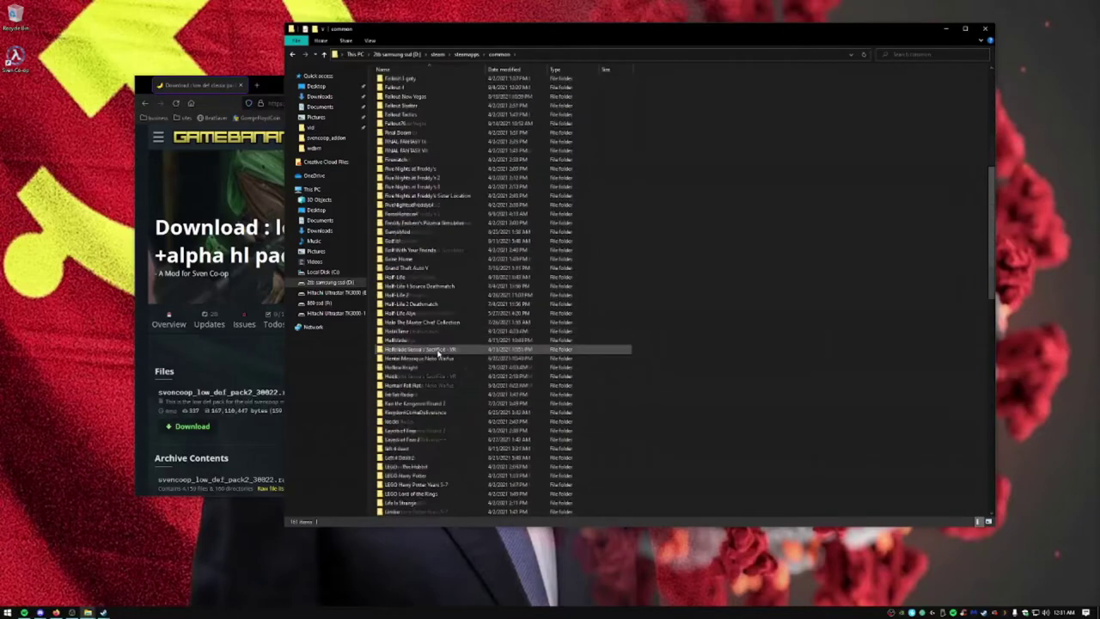
scroll(439, 350, down, 9)
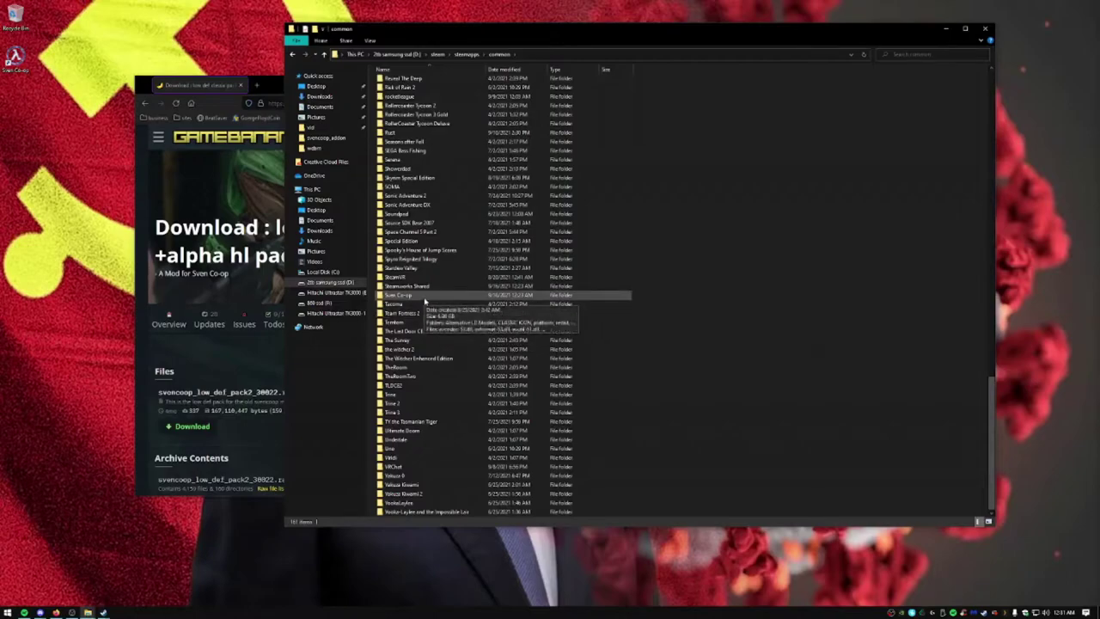
double_click(424, 297)
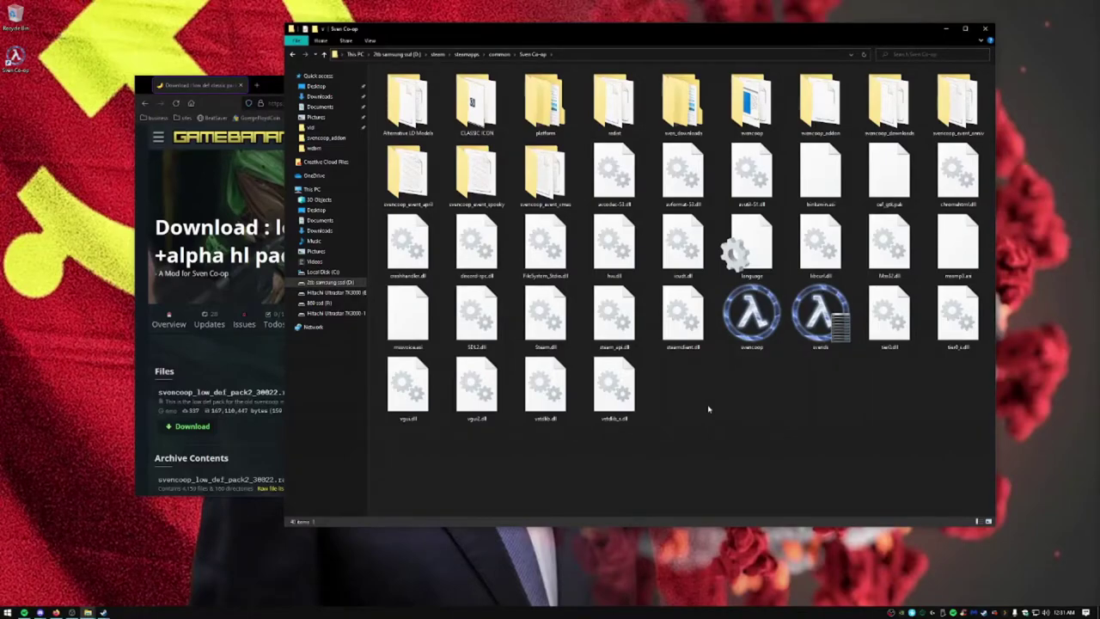
Step: Paste the four copied mod folders into the Sven Co-op game folder, replacing the files that have the same names
right_click(759, 420)
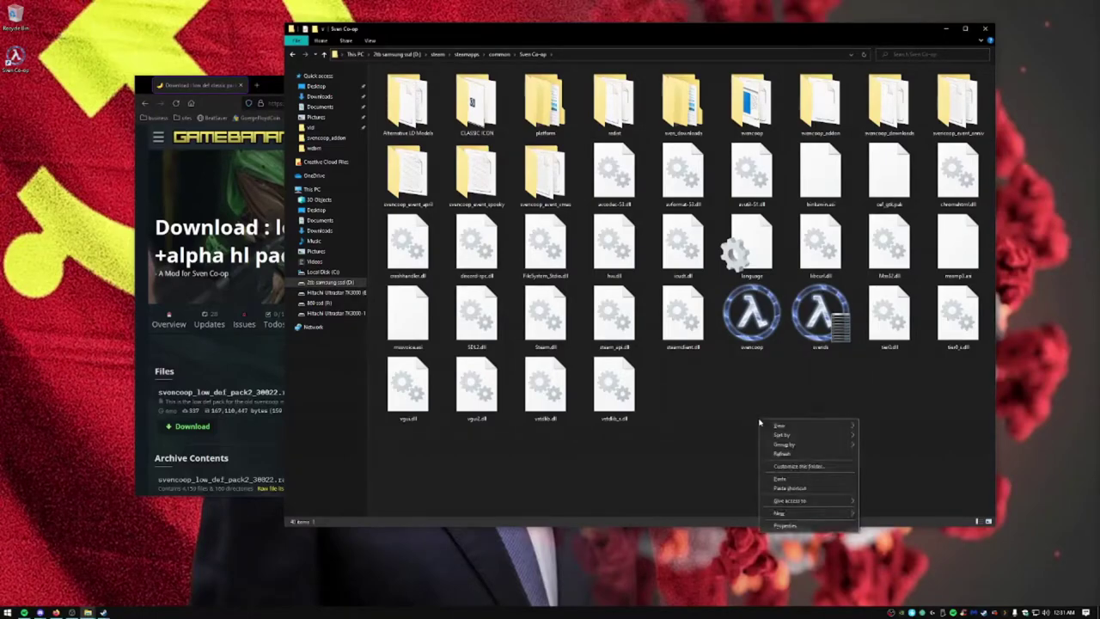
click(797, 480)
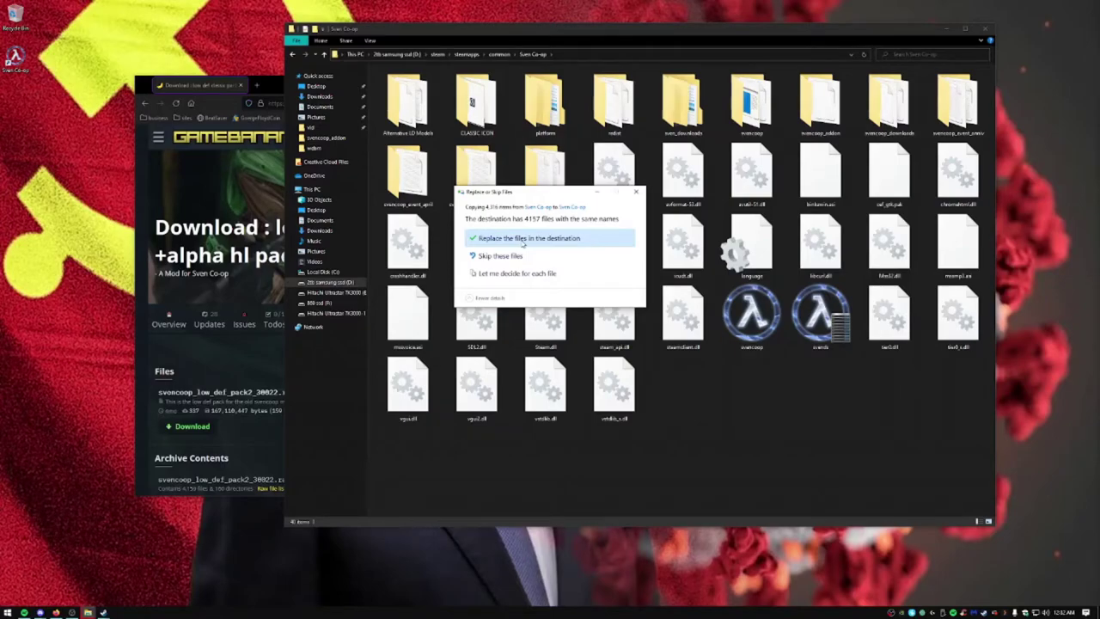
click(522, 241)
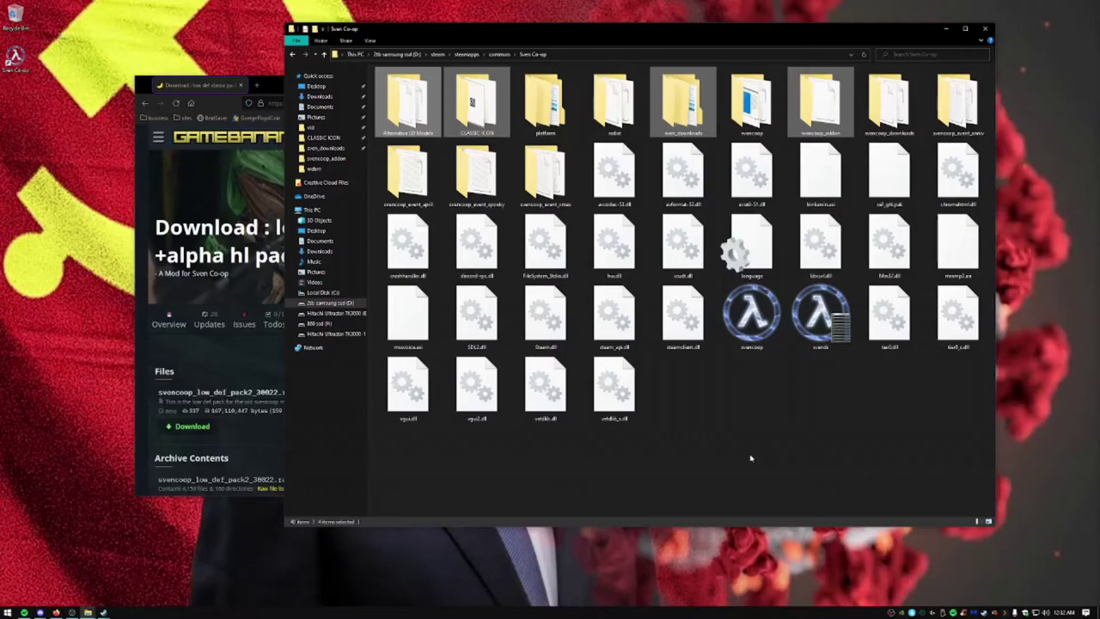
click(751, 459)
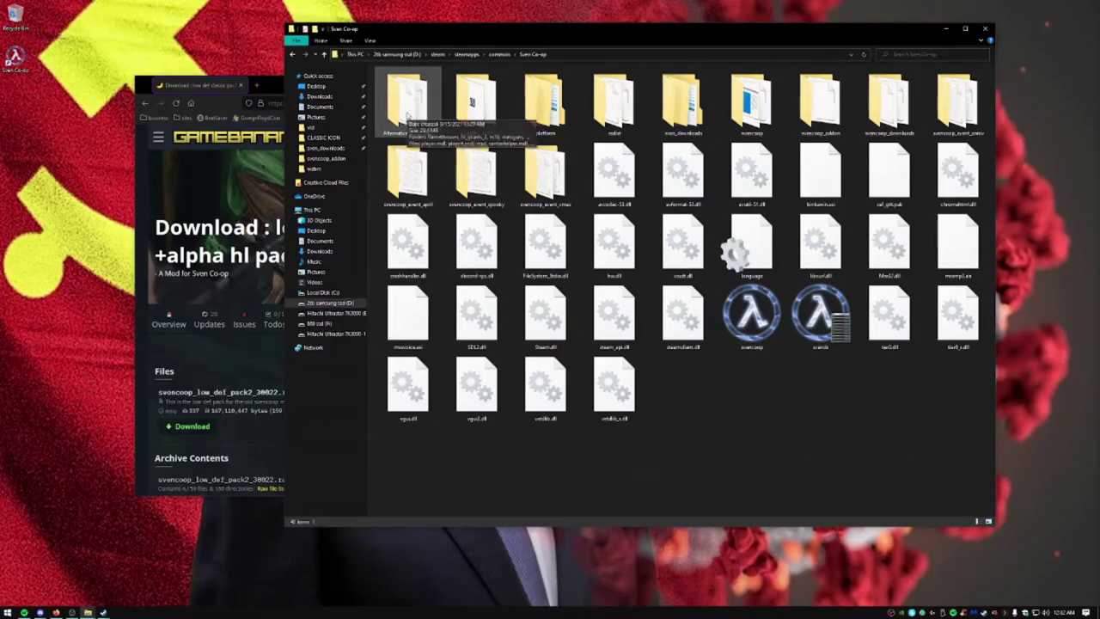
Step: Look through the pasted Alternative LD Models folder, including the contents of its hl_grunts_2 subfolder
double_click(411, 101)
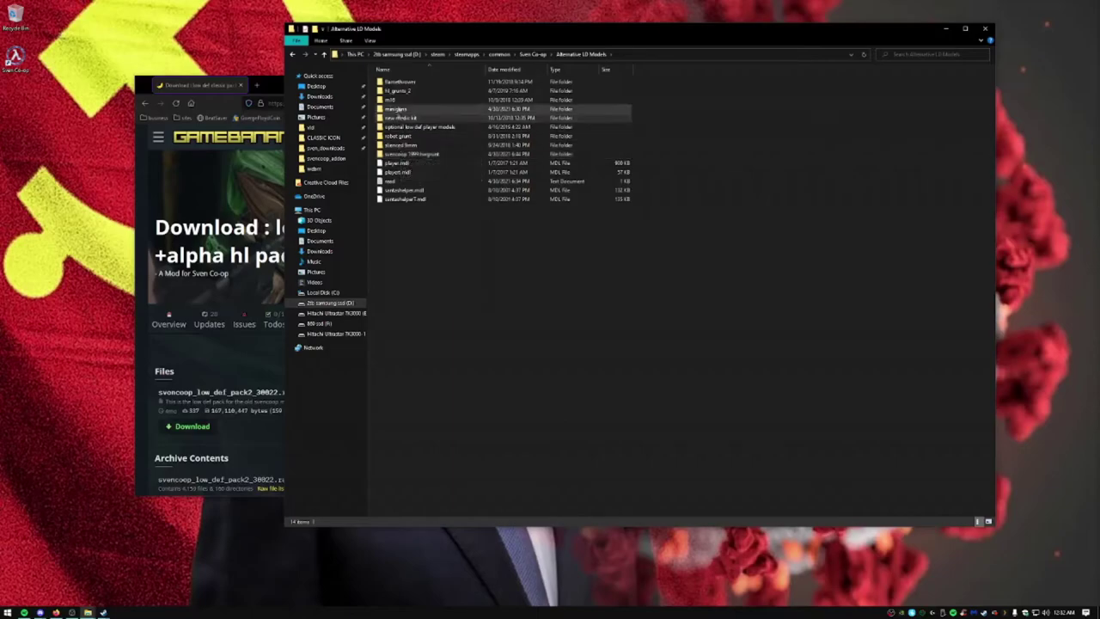
double_click(400, 91)
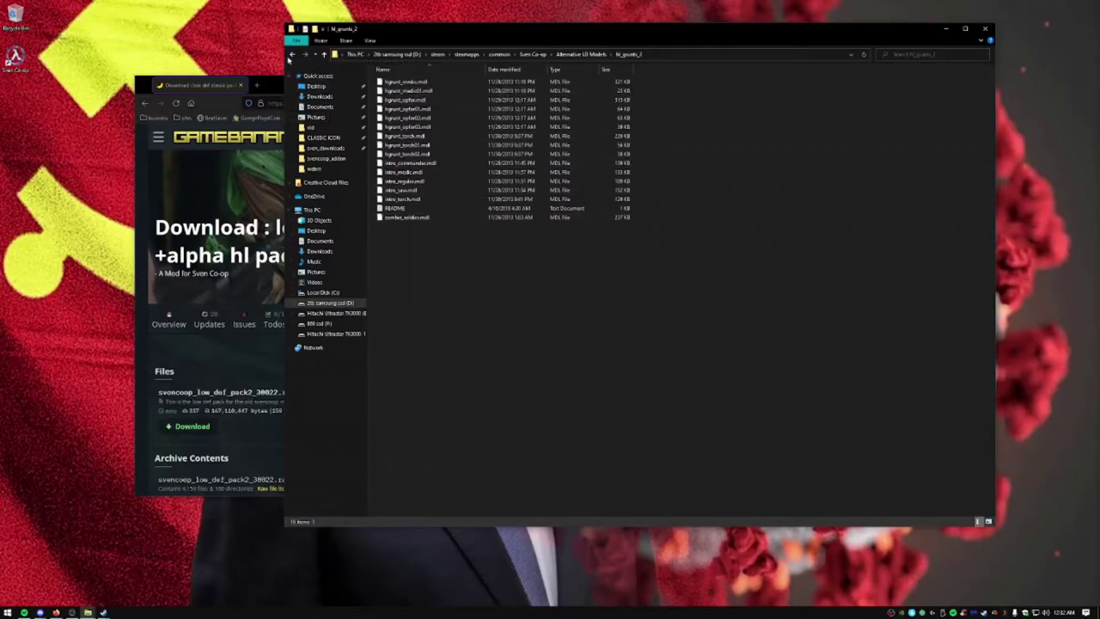
click(293, 54)
click(402, 102)
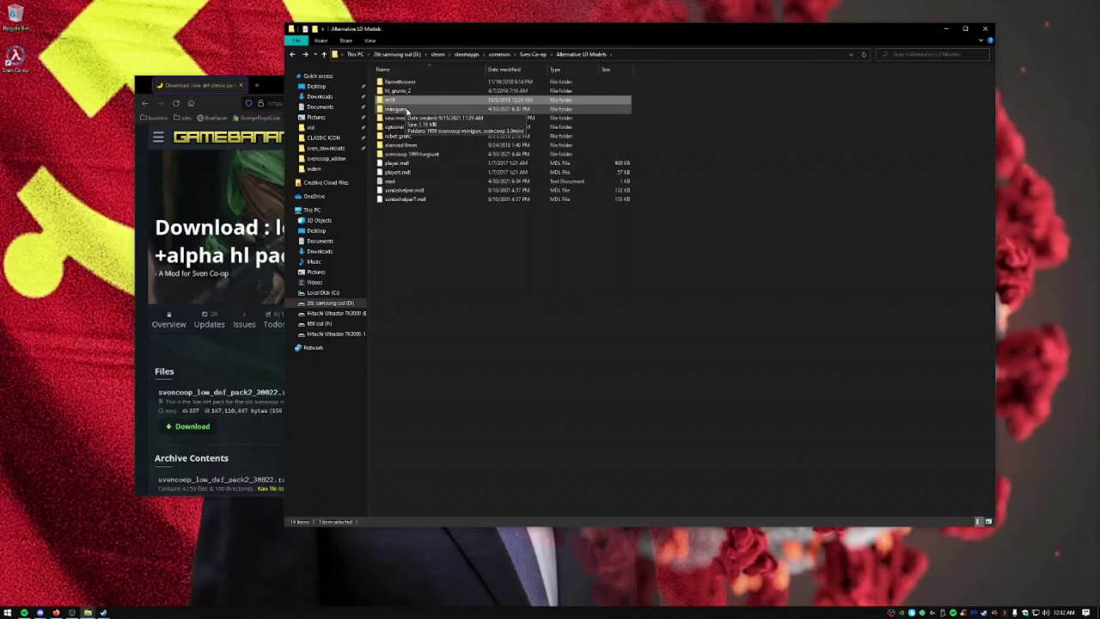
click(464, 285)
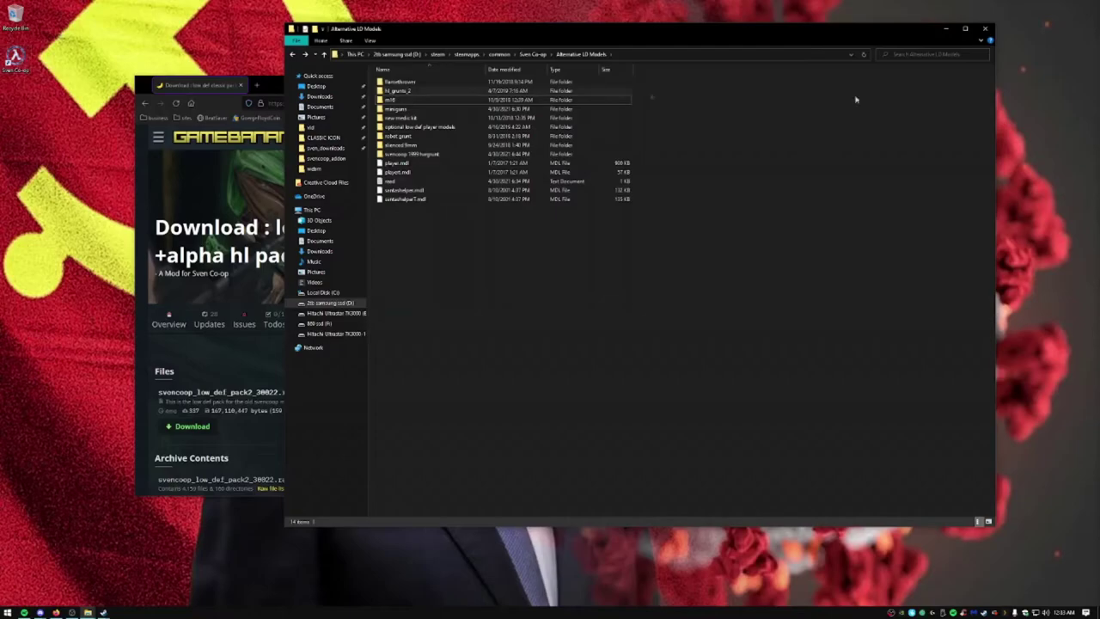
Step: Minimize the file manager and browser windows and launch Sven Co-op from its desktop shortcut
click(946, 28)
click(633, 84)
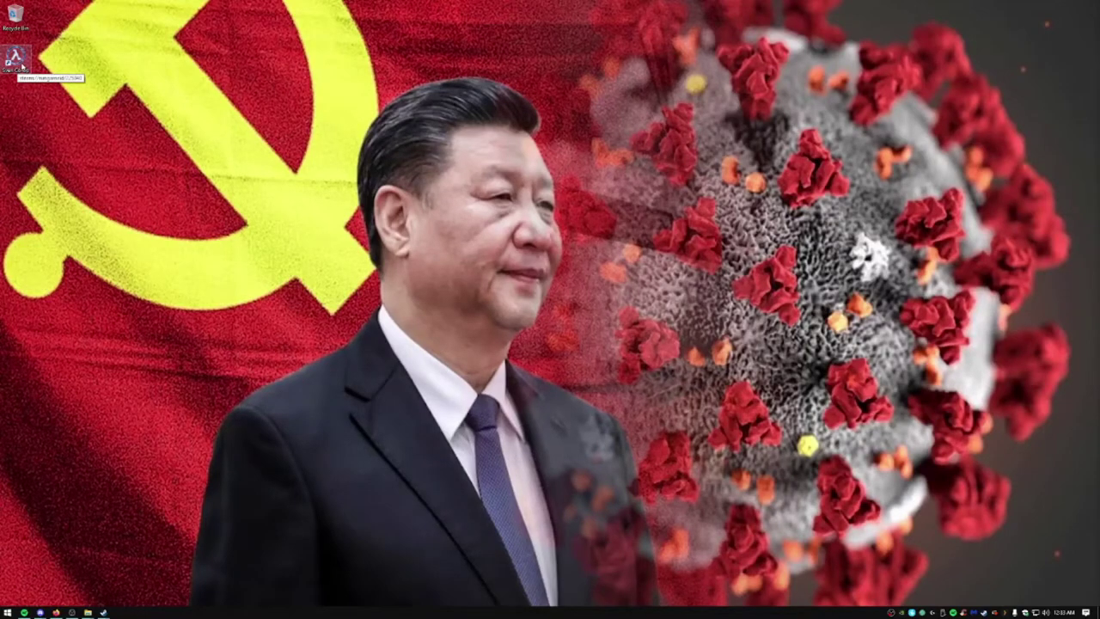
double_click(15, 58)
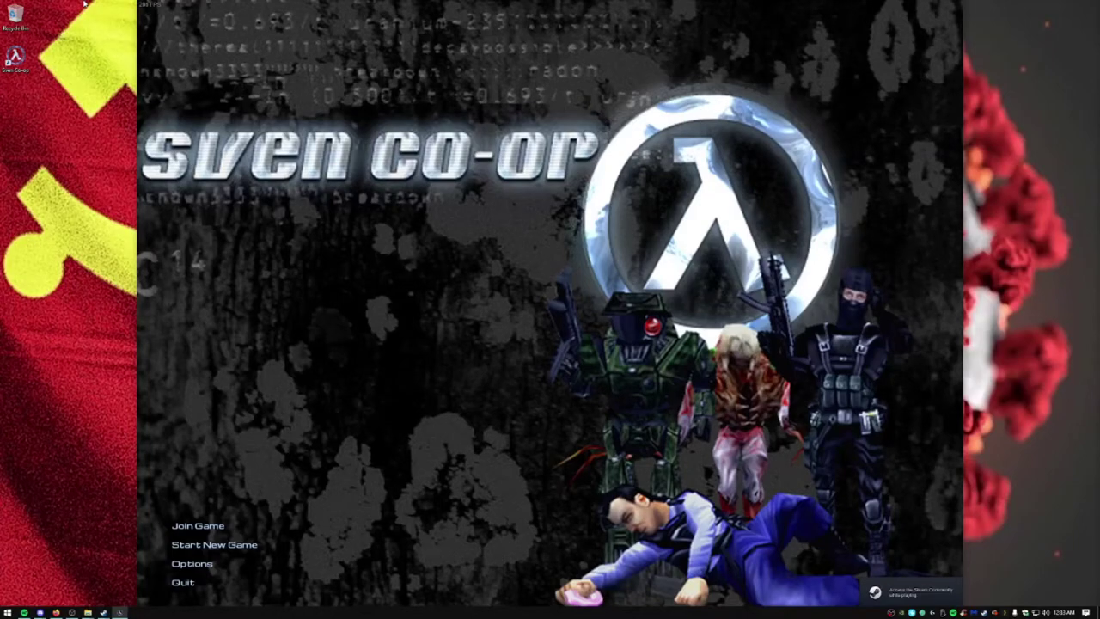
Step: Start a new game on the stadium4 map and dismiss the server's welcome message
click(237, 550)
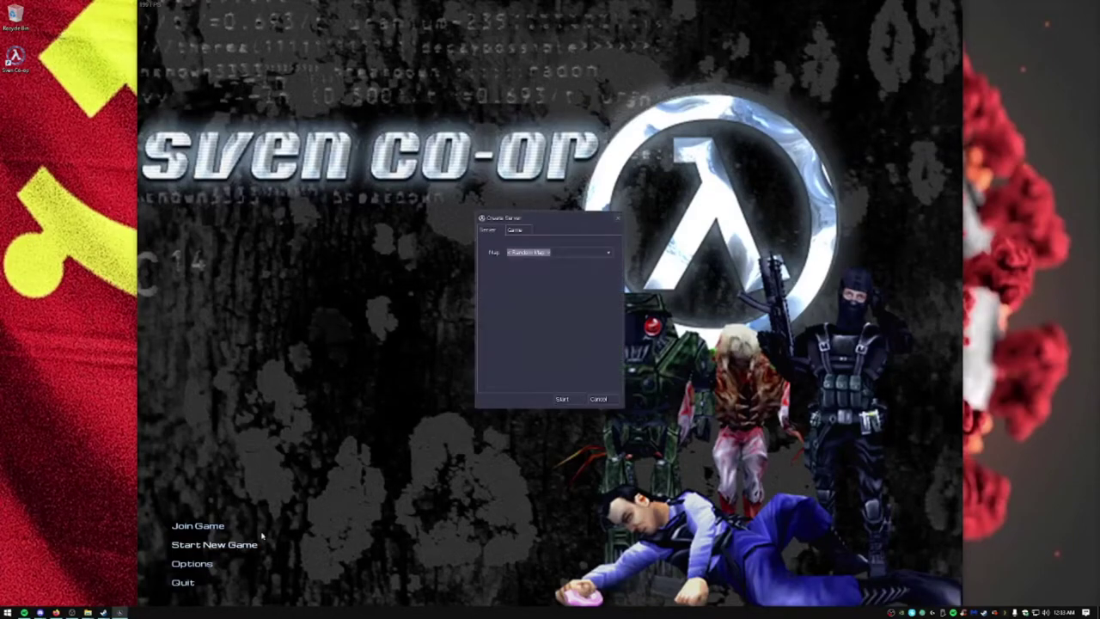
click(609, 256)
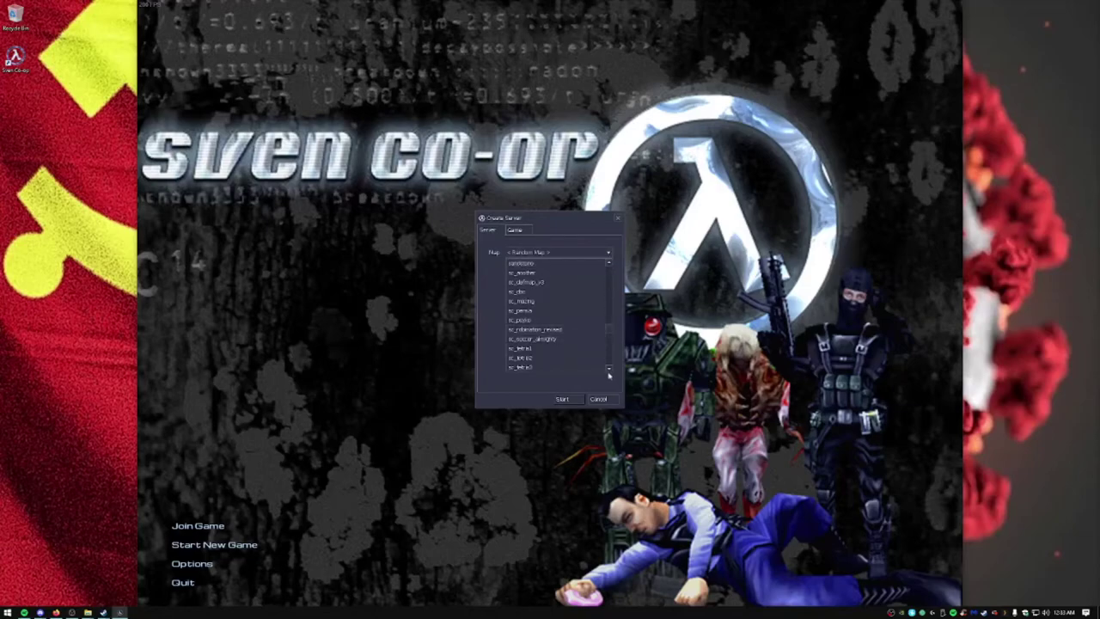
scroll(609, 374, down, 3)
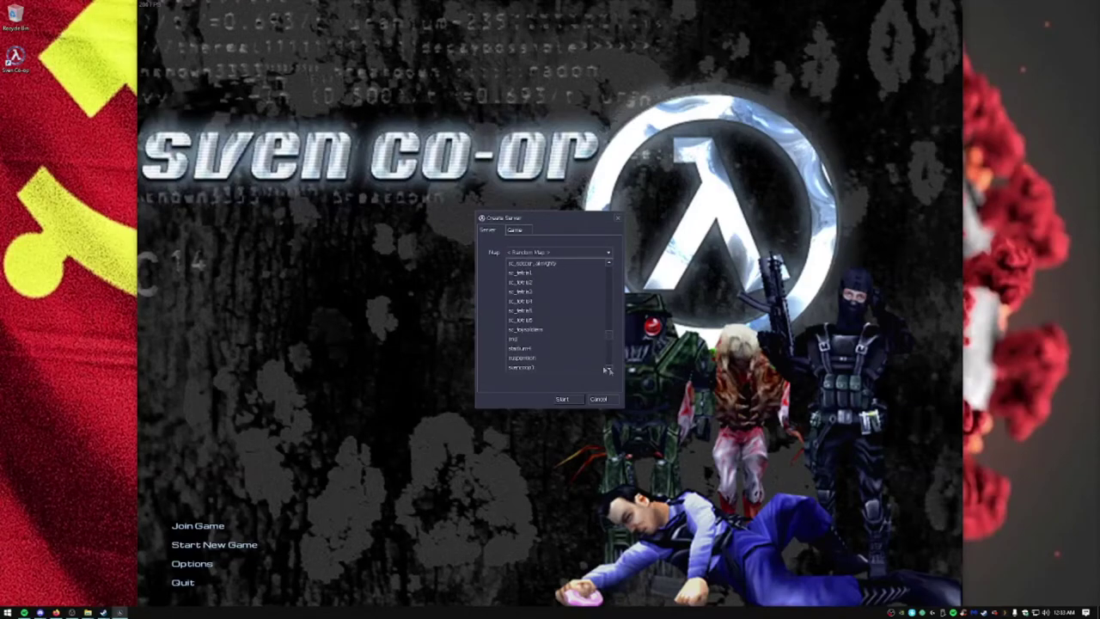
click(535, 348)
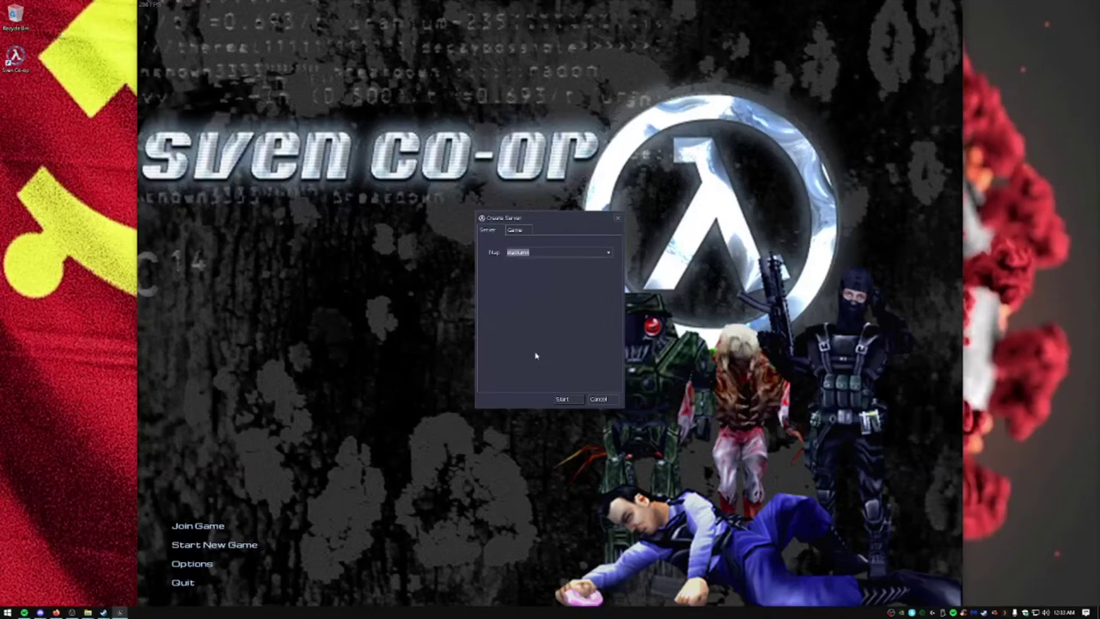
click(561, 400)
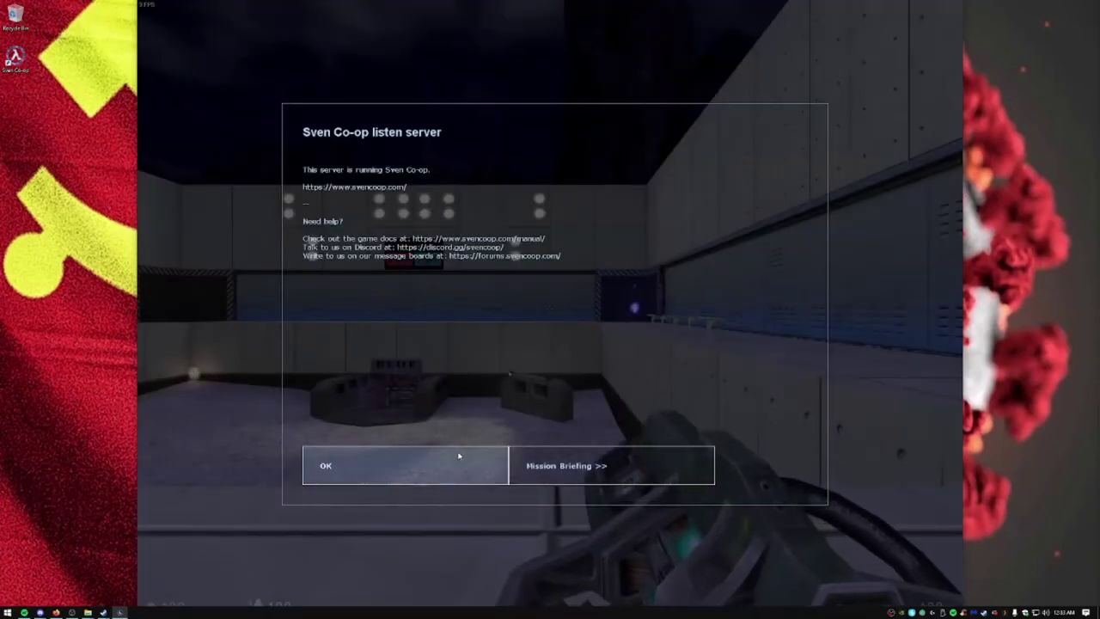
click(457, 454)
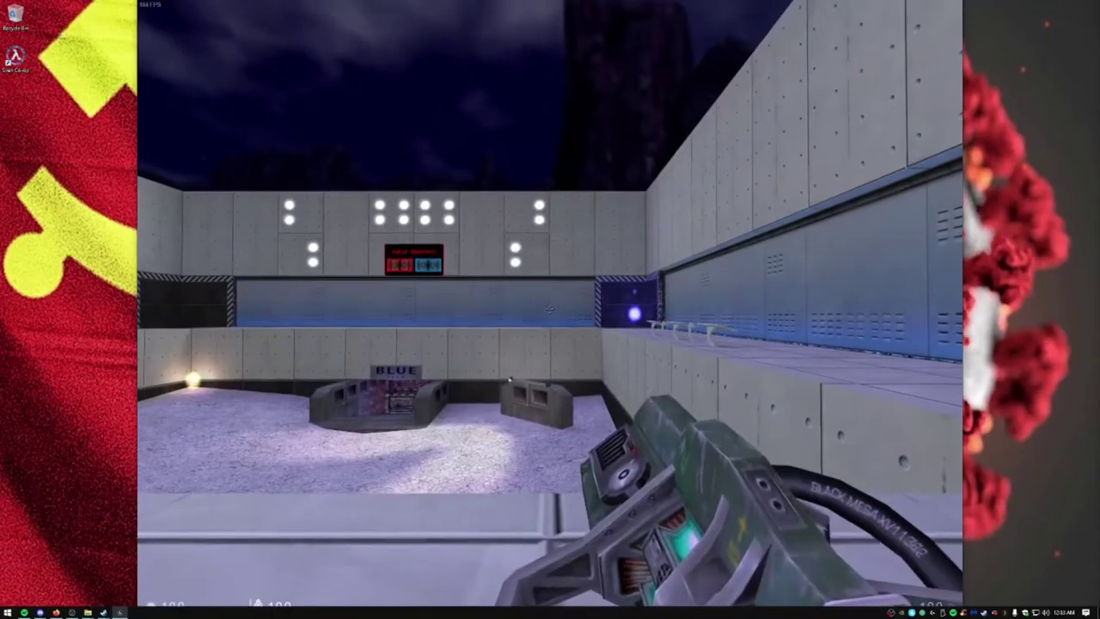
Step: Cycle through the weapons of the first slot to examine their models in the arena
key(1)
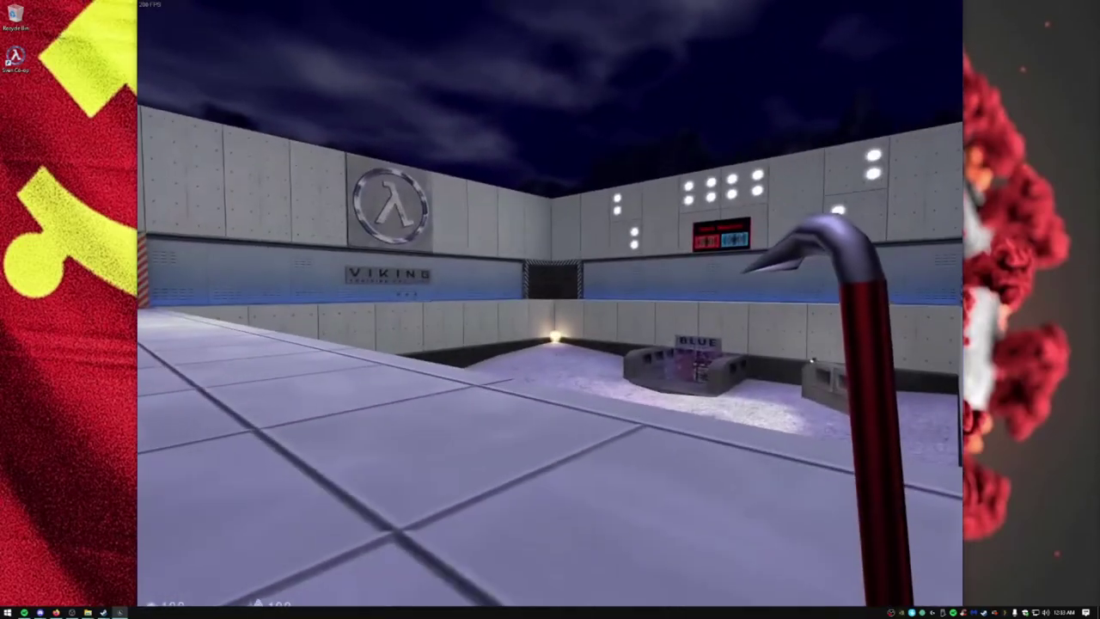
key(1)
key(1)
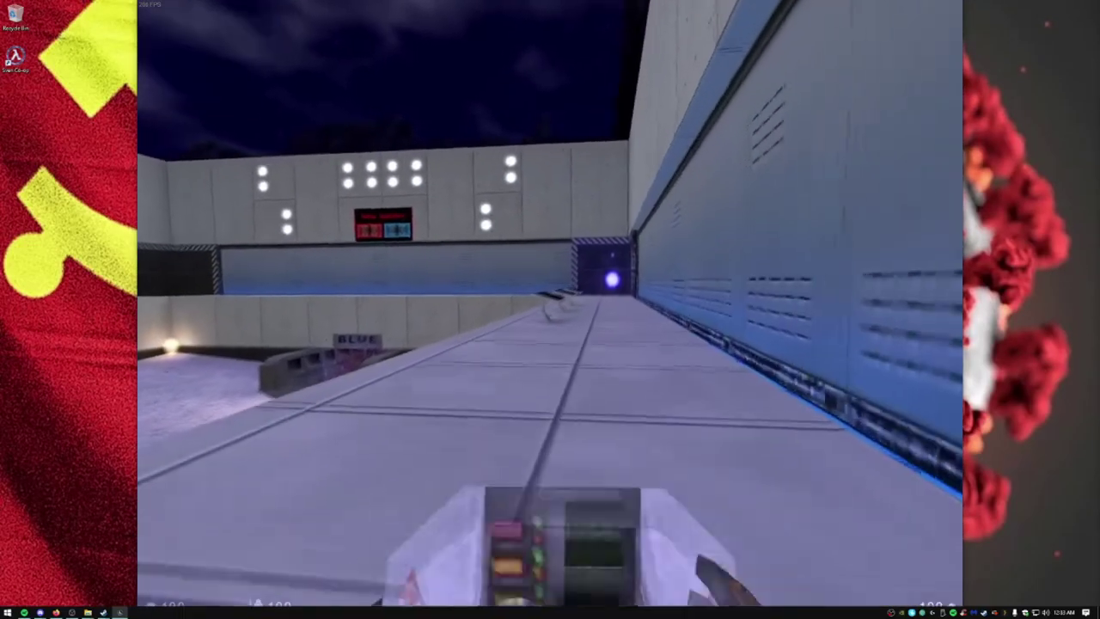
key(1)
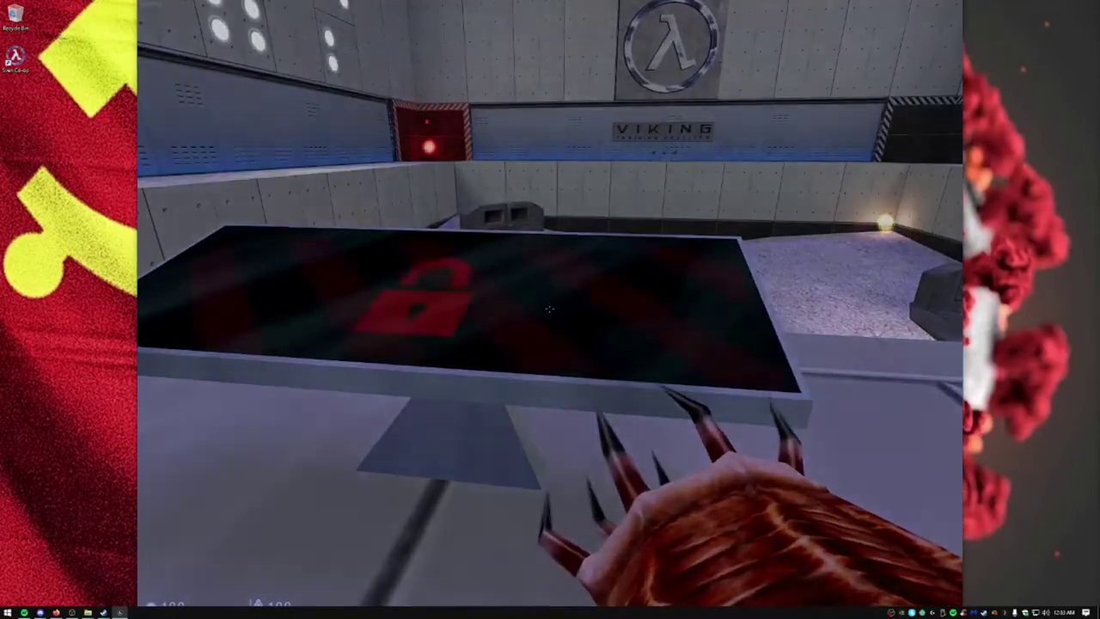
Step: Open the arena control console and add one Apache, Half-Life Grunt, Opposing Force Grunt, Opposing Force Medic, Otis and Scientist to each team
key(e)
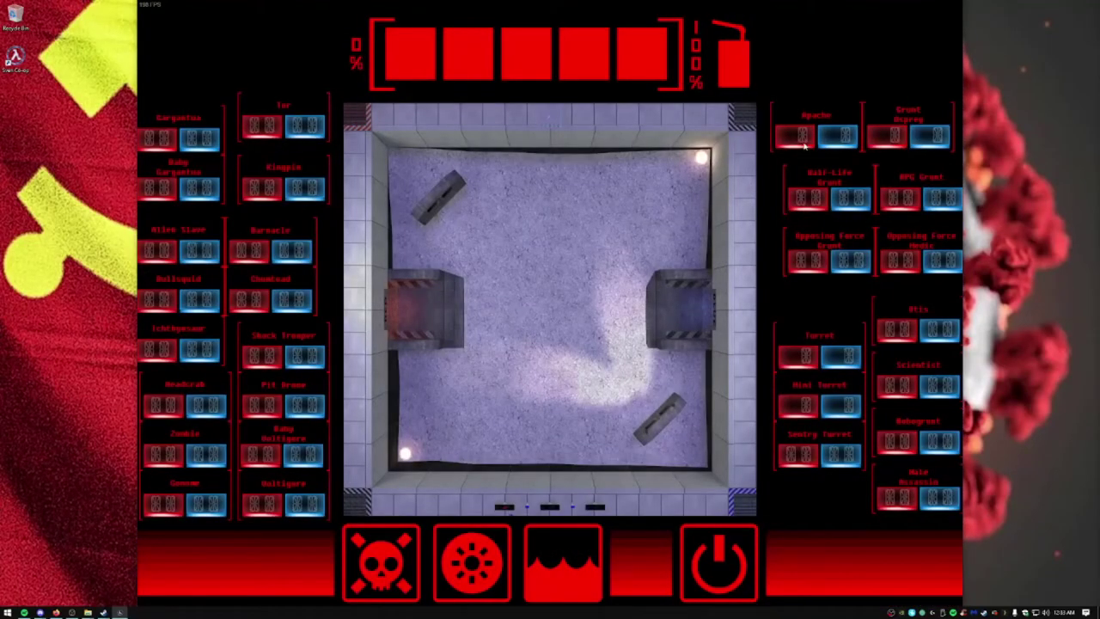
click(833, 174)
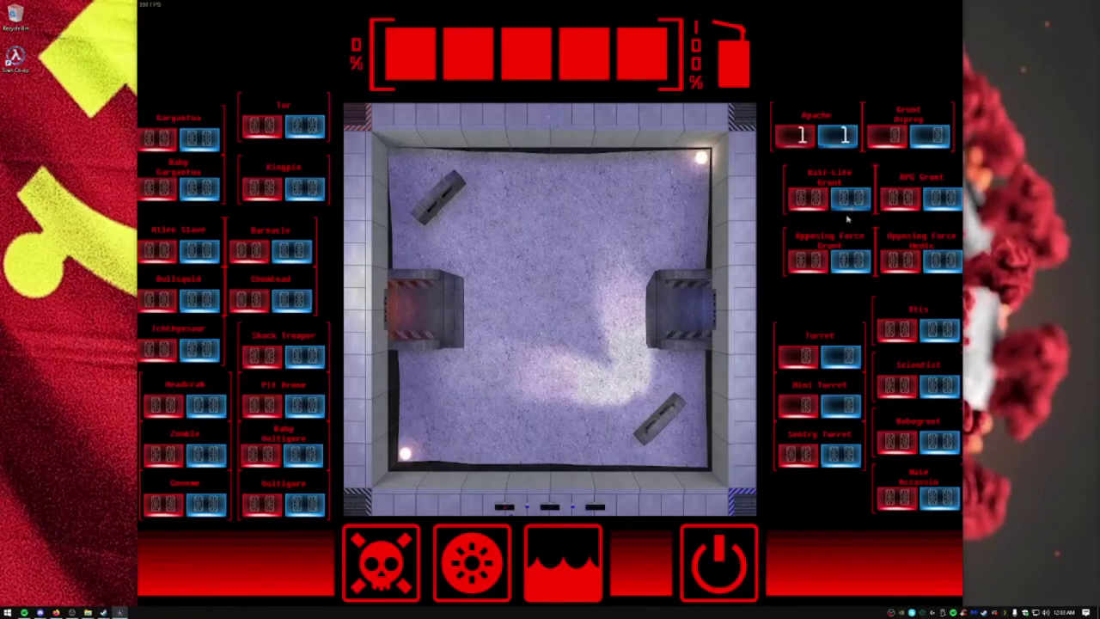
click(847, 221)
click(896, 265)
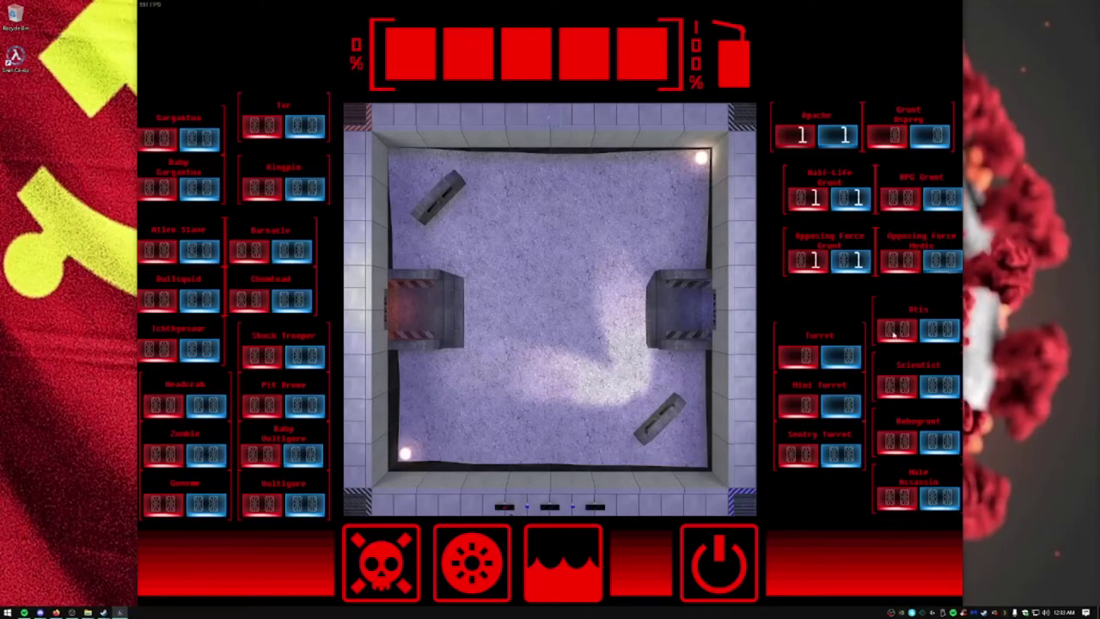
click(898, 387)
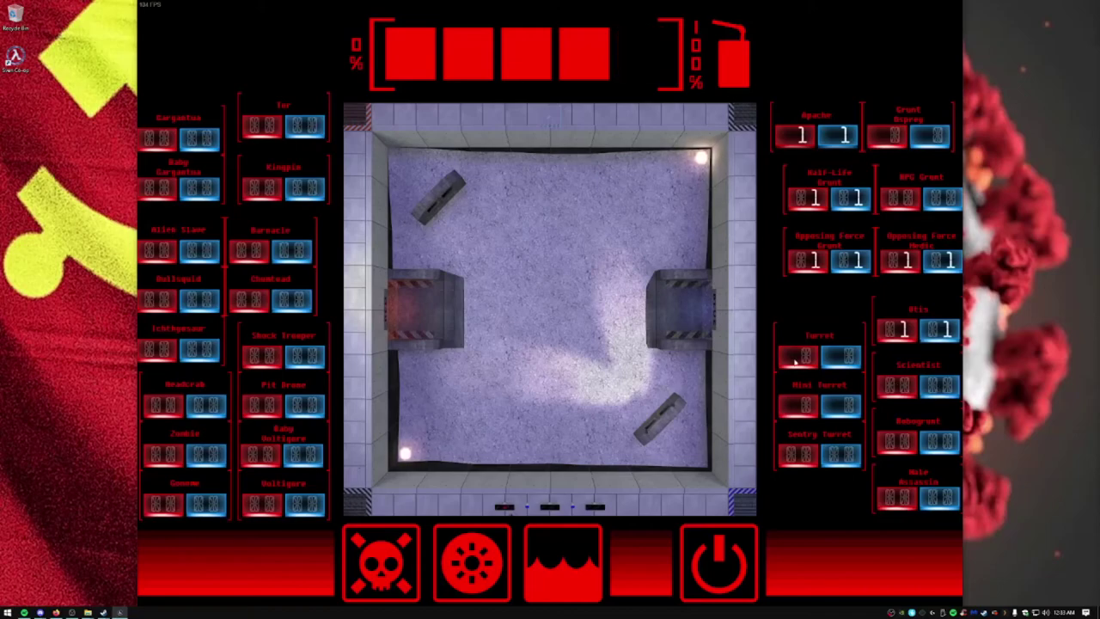
Step: Add two Turrets, a Shock Trooper and an Ichthyosaur per team, two red Mini Turrets and one red Sentry Turret, and exit the console
click(804, 452)
click(262, 356)
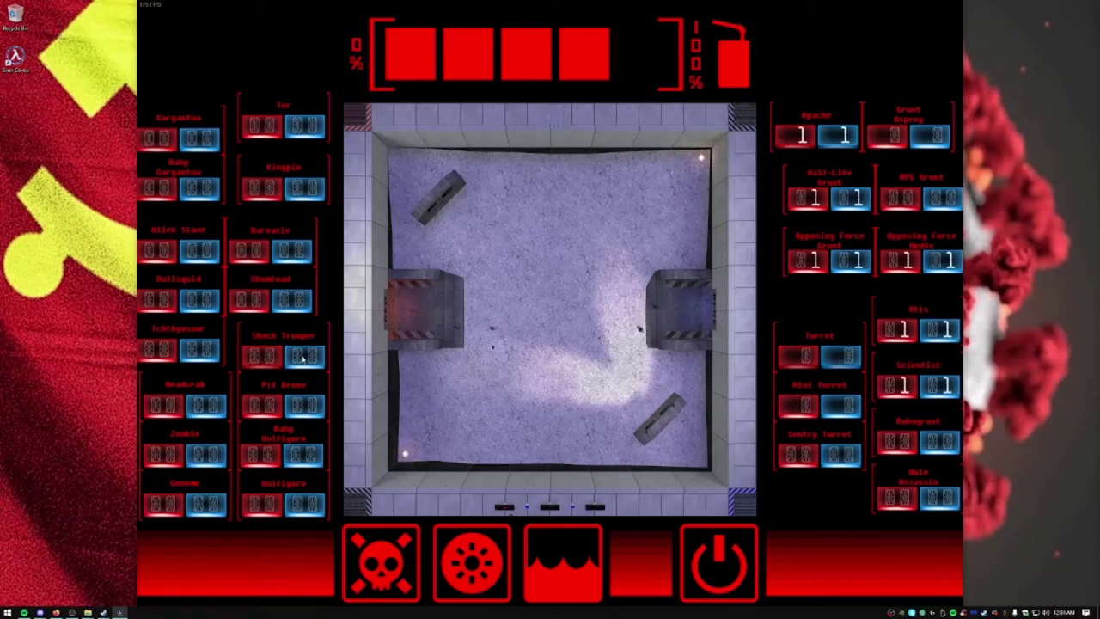
click(199, 351)
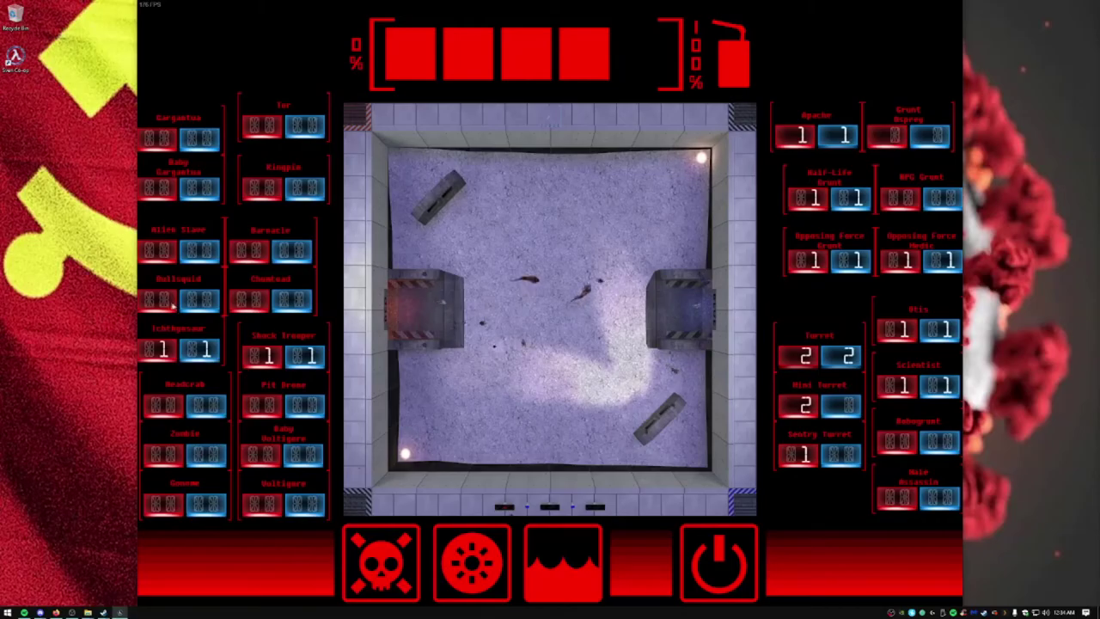
click(713, 572)
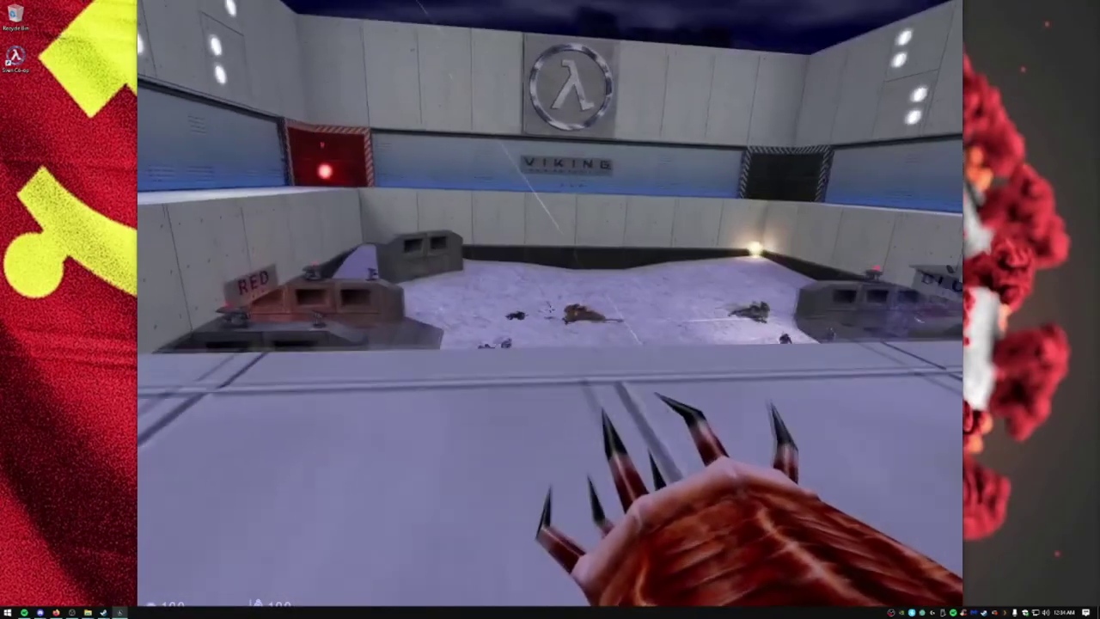
key(w)
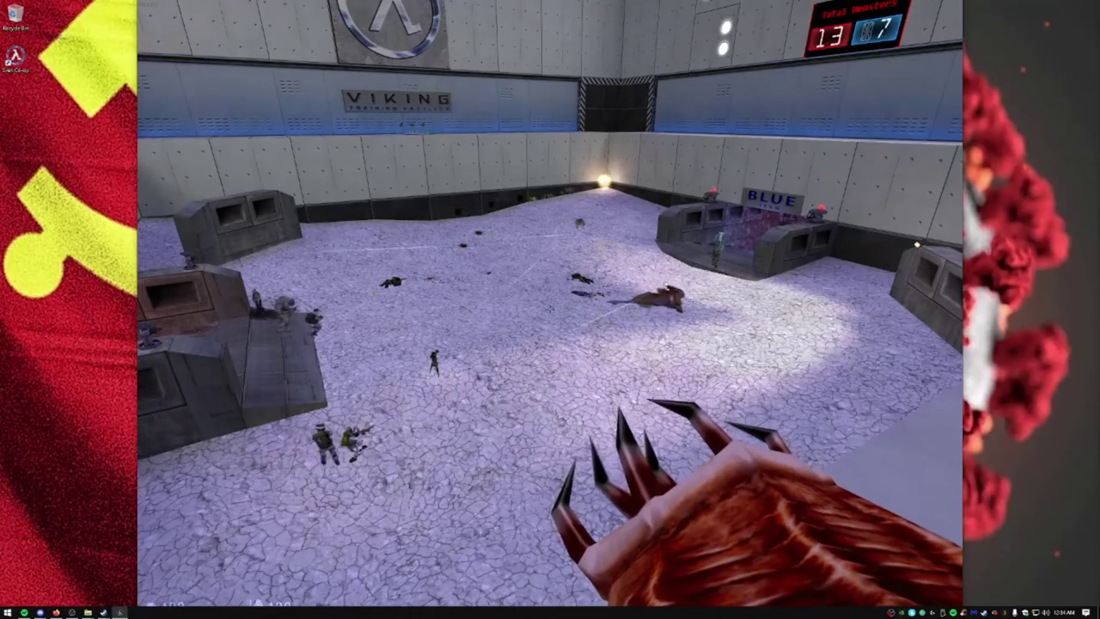
key(w)
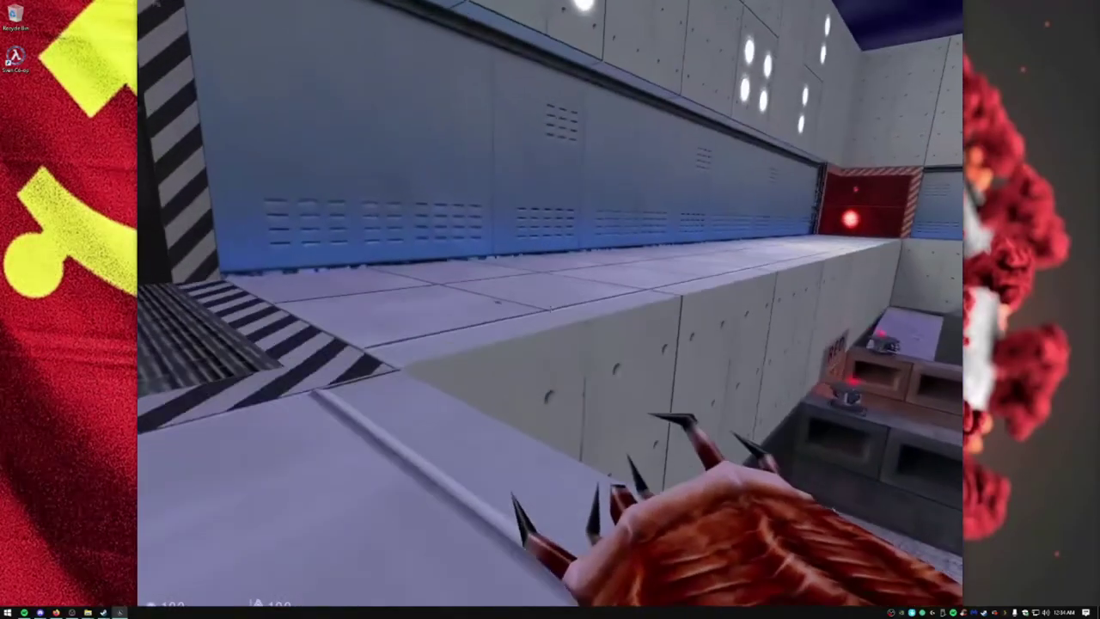
key(w)
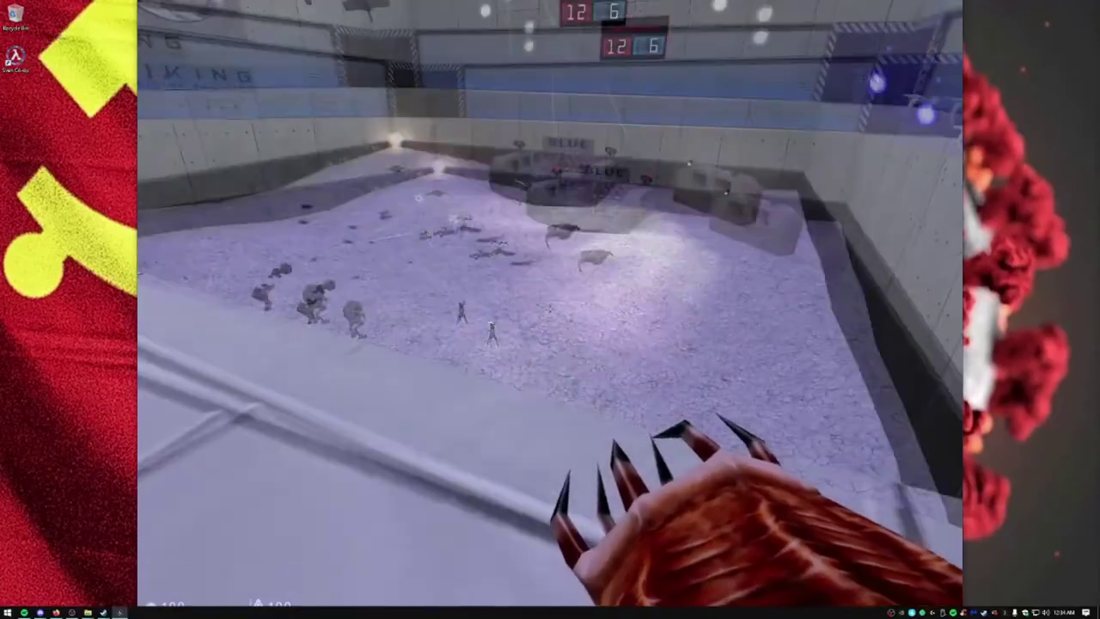
key(w)
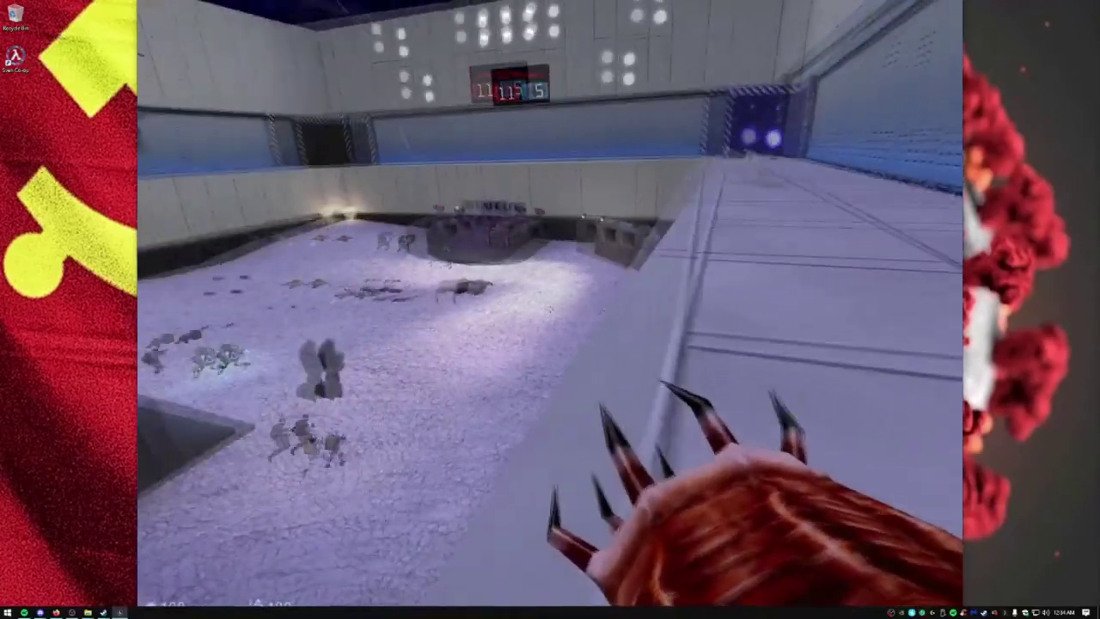
key(w)
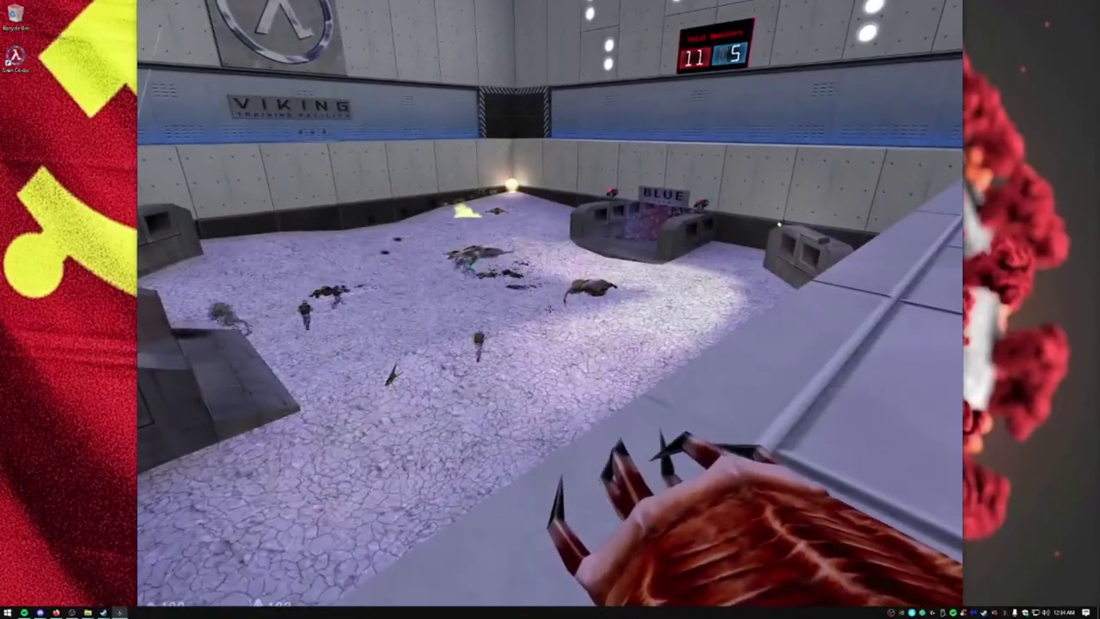